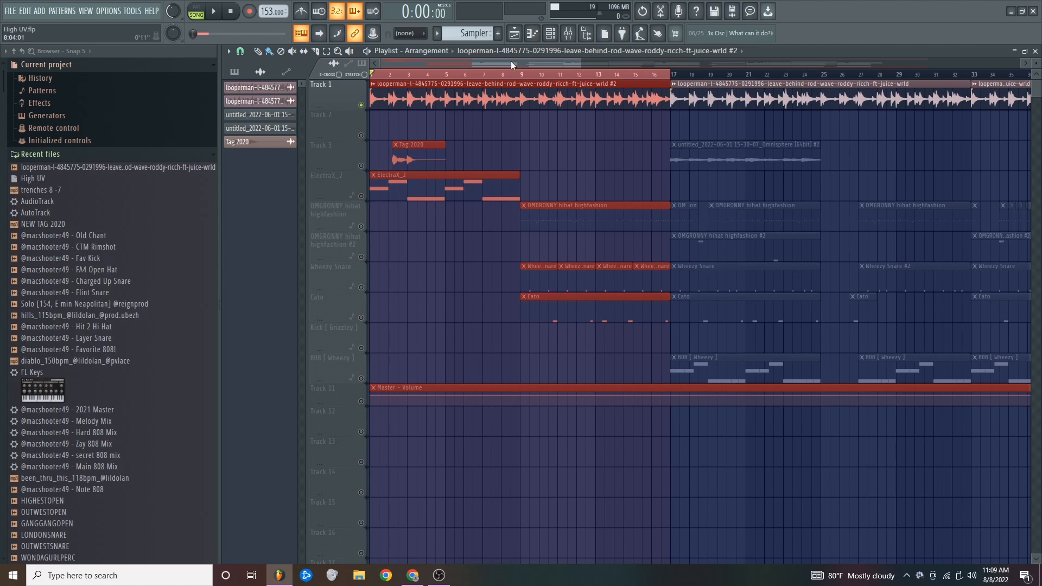
key("F6")
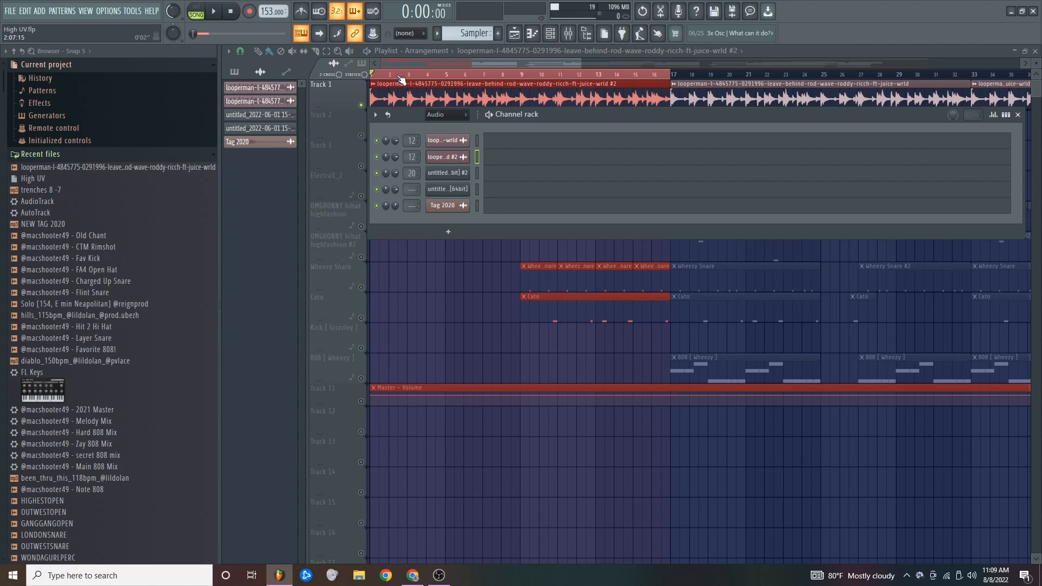
left_click(506, 209)
scroll(255, 168, "up", 3)
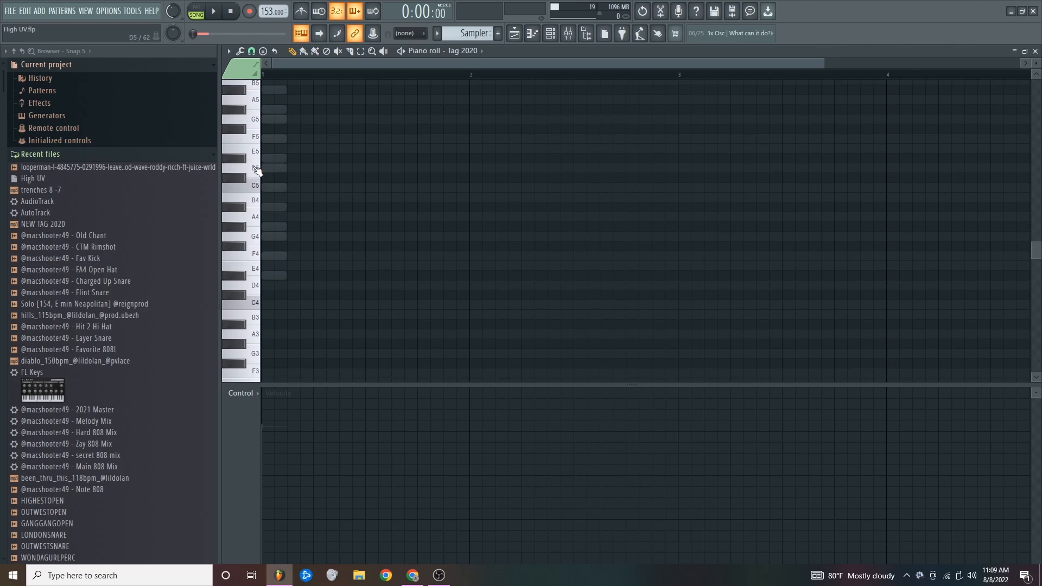
left_click(514, 33)
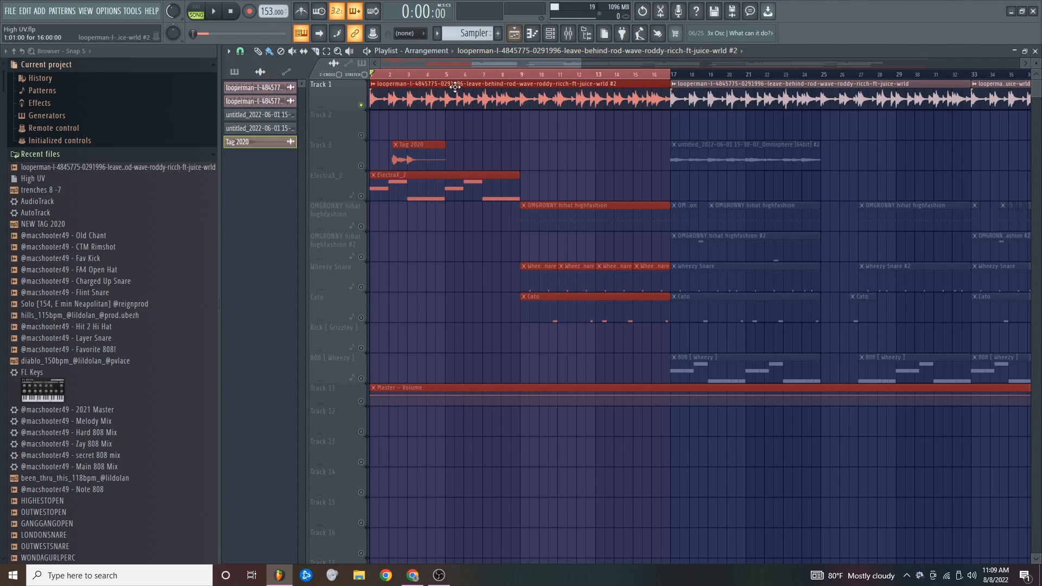
Open the Track 1 loop sample in the audio editor and convert it to a score in the piano roll.
double_click(443, 93)
right_click(426, 339)
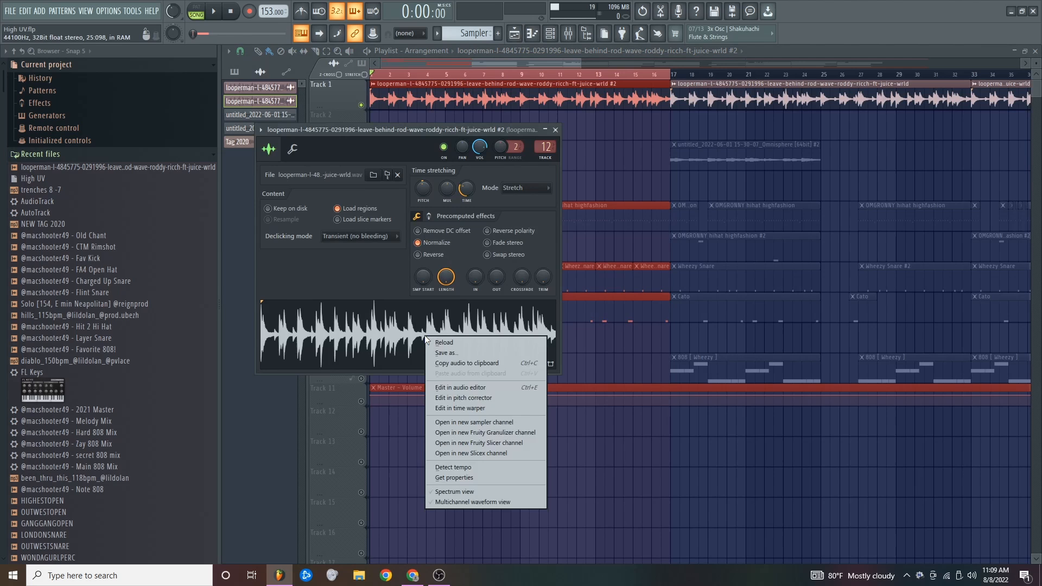
left_click(461, 387)
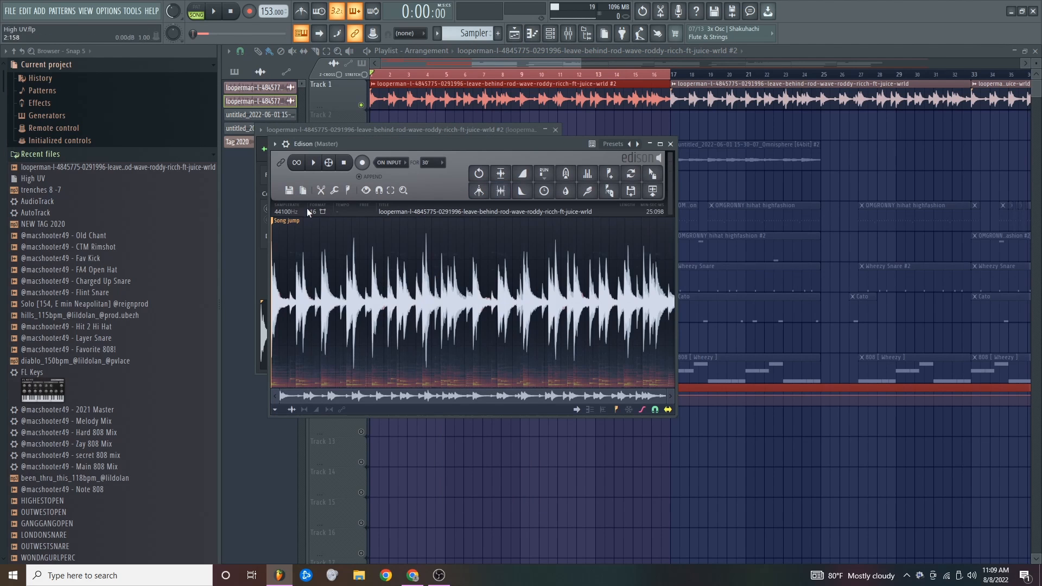
right_click(351, 245)
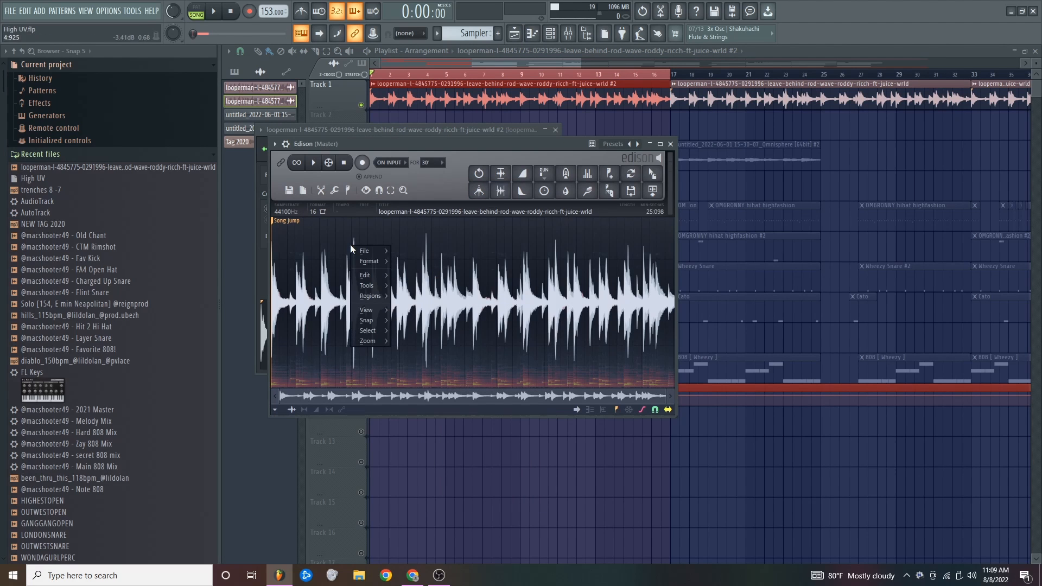
right_click(378, 237)
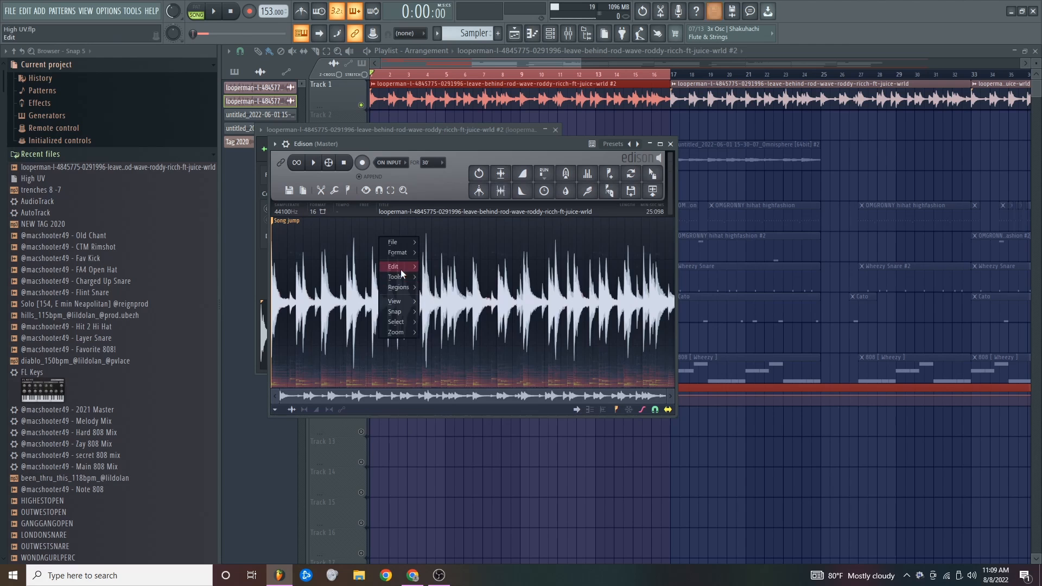
left_click(406, 275)
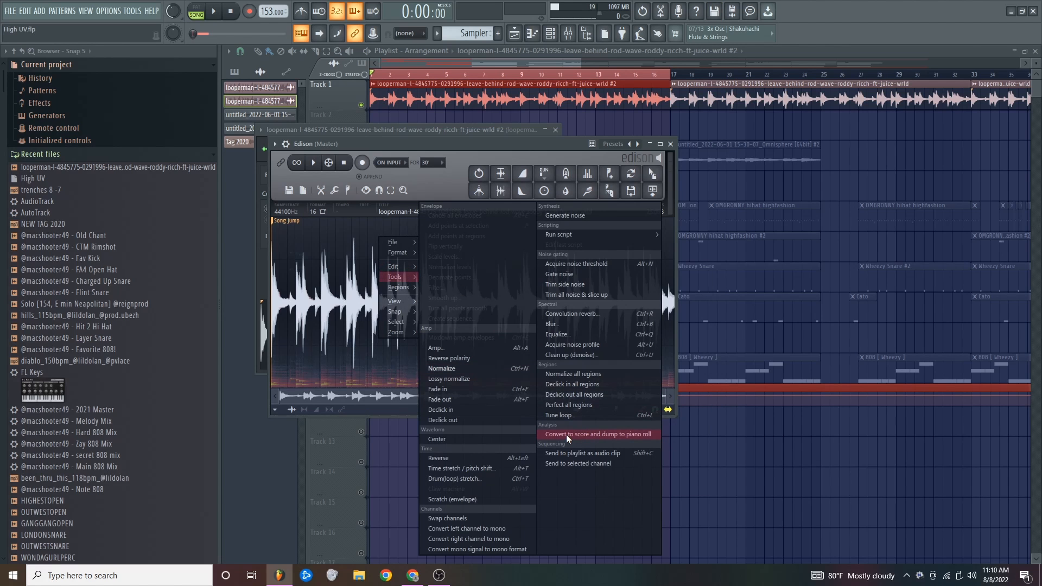
left_click(579, 435)
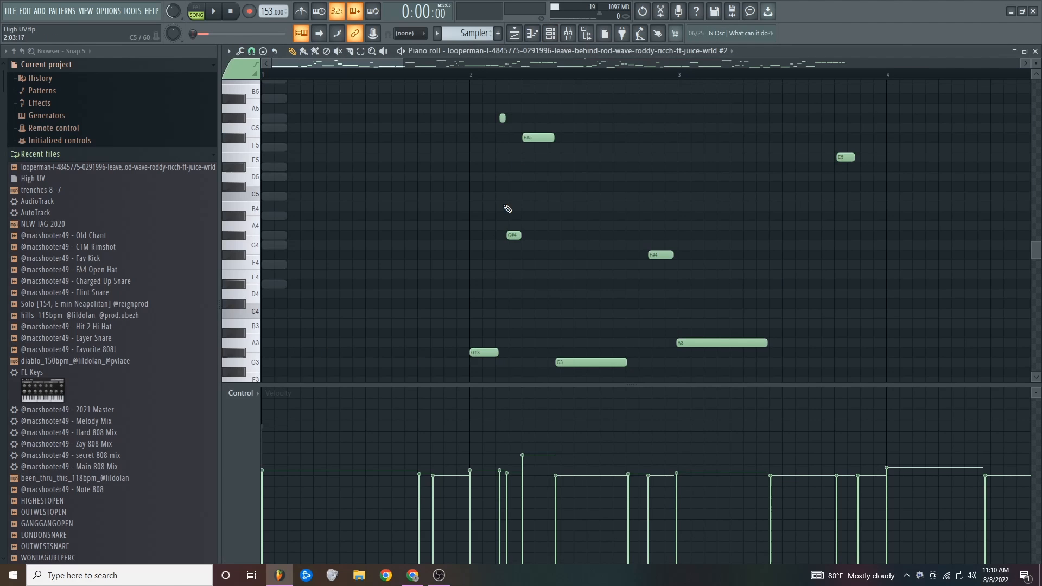
right_click(492, 229, "ctrl")
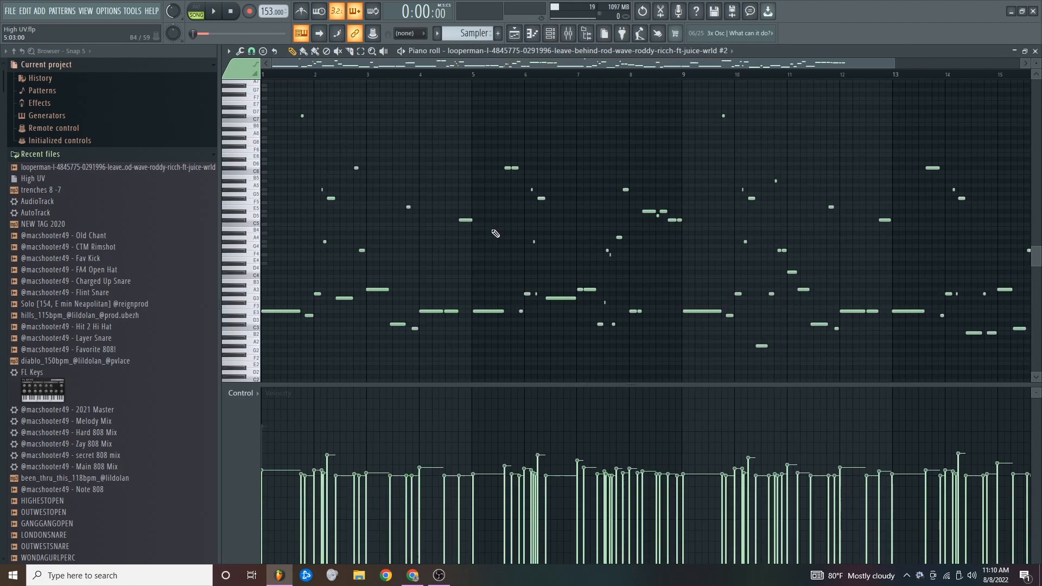
key("F5")
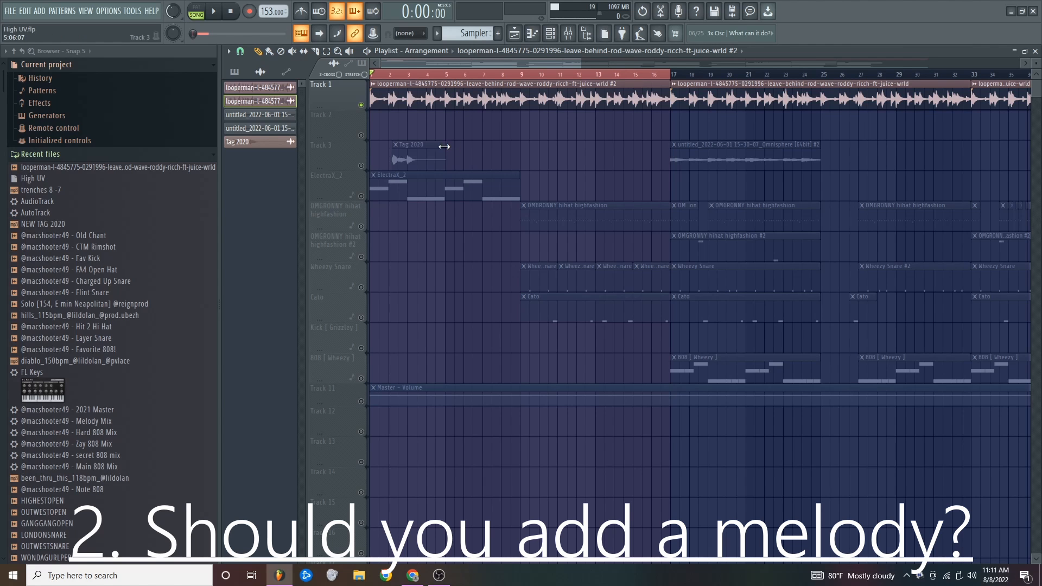
Unmute the ElectraX_2 track and Track 3, and extend the playlist's time selection to bar 33.
left_click(361, 196)
scroll(365, 179, "down", 3)
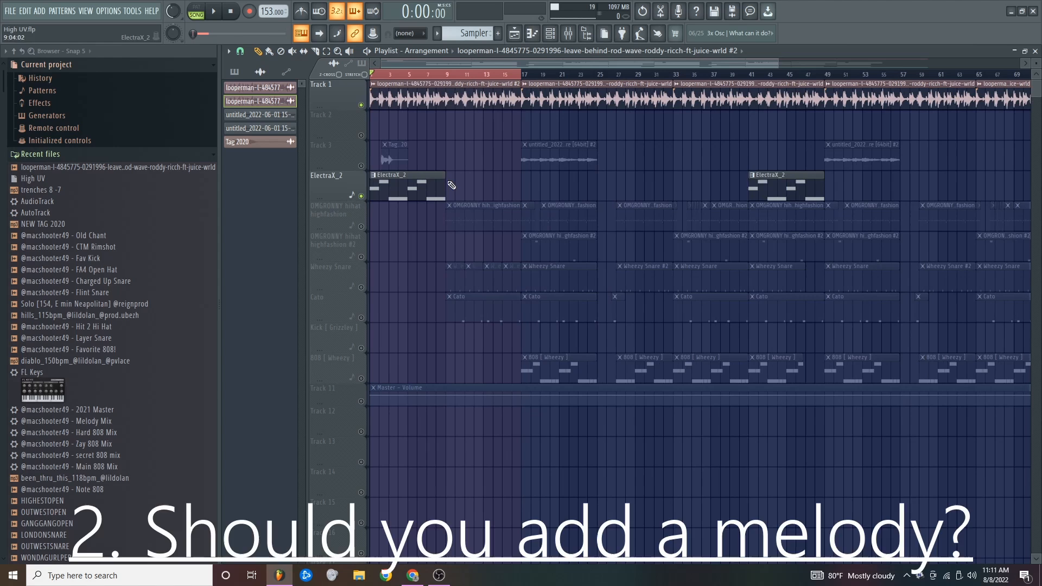
left_click(361, 165)
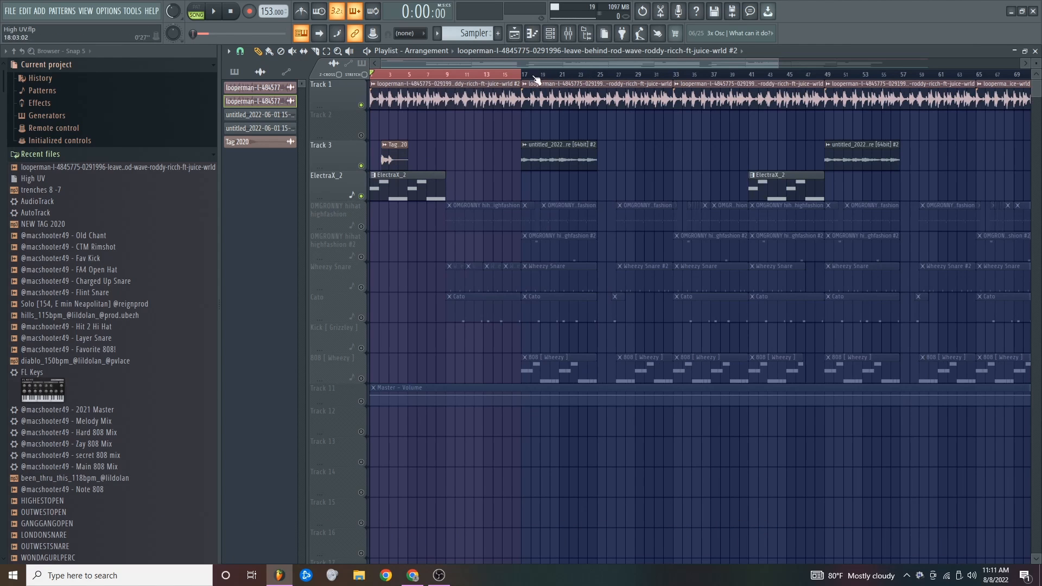
left_click_drag(535, 79, 674, 80)
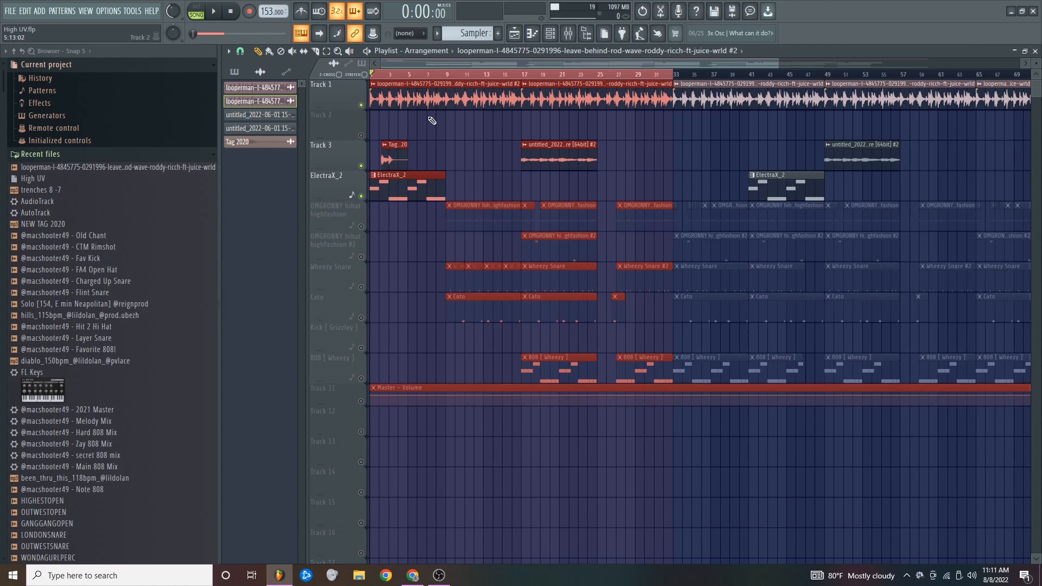
Examine the notes of the Omnisphere [64bit] pattern in the piano roll and return to the playlist.
left_click(233, 72)
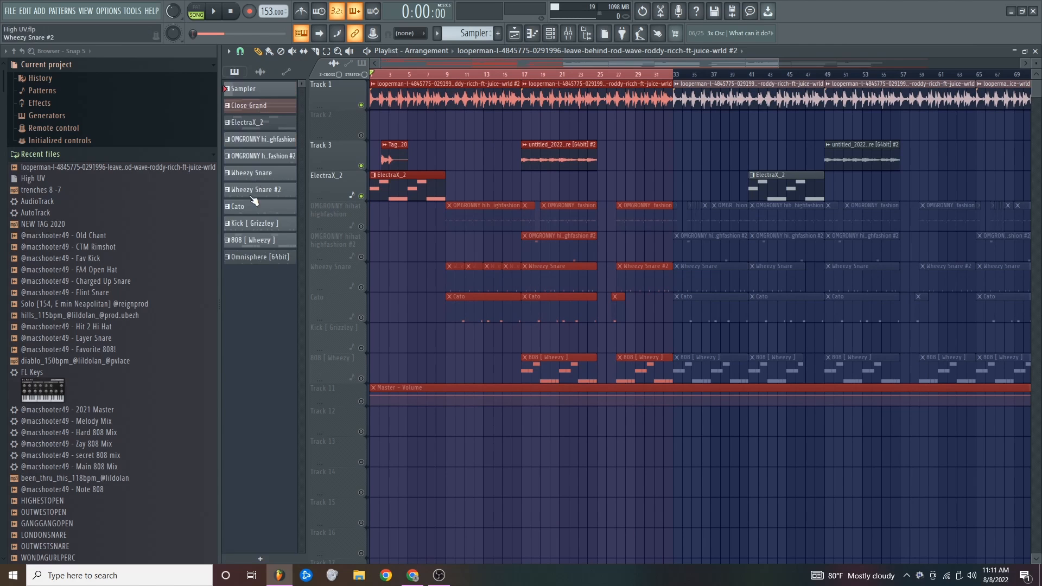
left_click(274, 256)
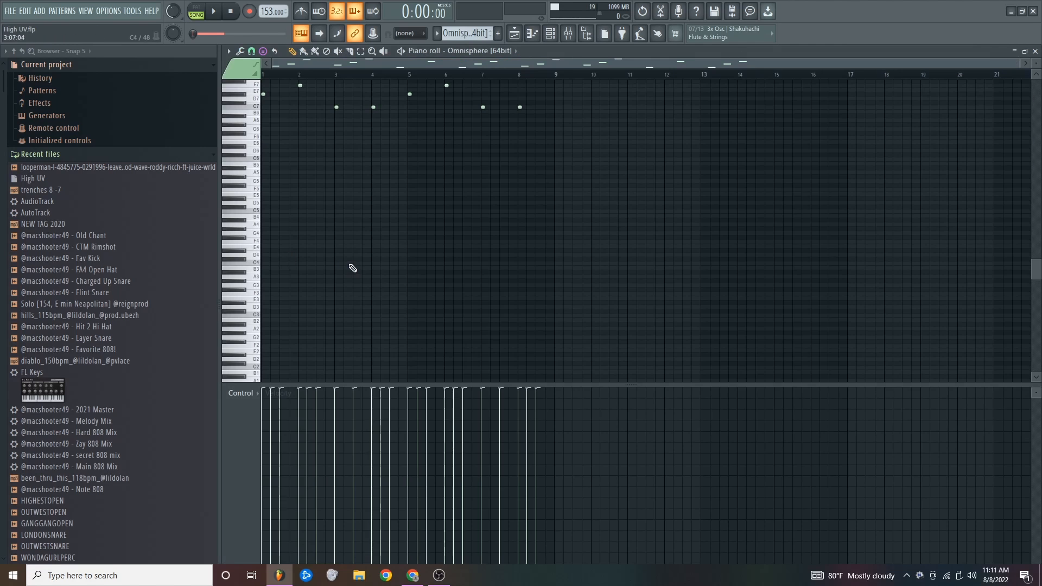
left_click(514, 33)
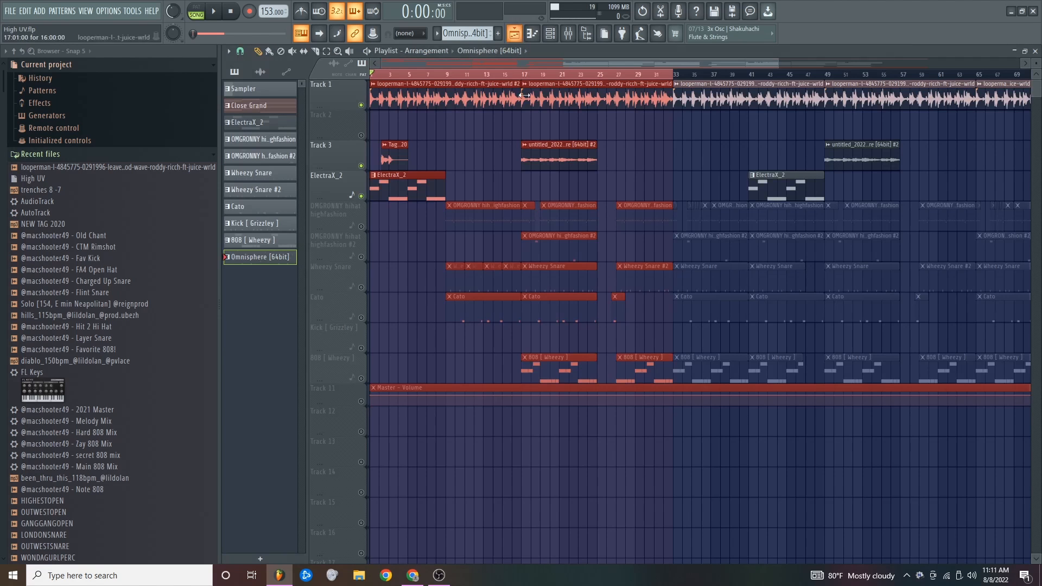
Place a second ElectraX_2 clip on its track from bar 9 to bar 17, directly after the first one.
scroll(490, 140, "up", 2)
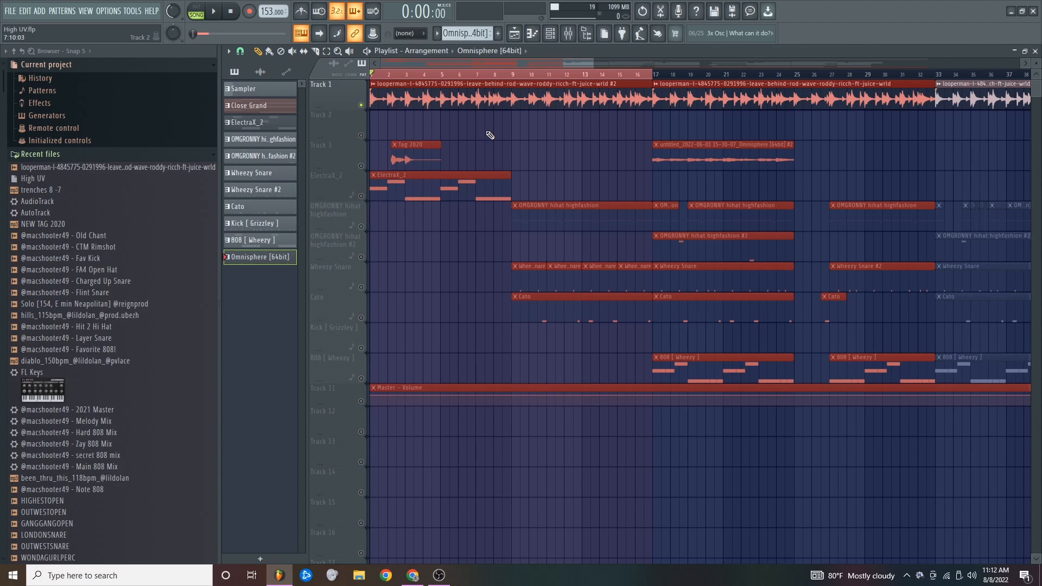
scroll(441, 128, "up", 3)
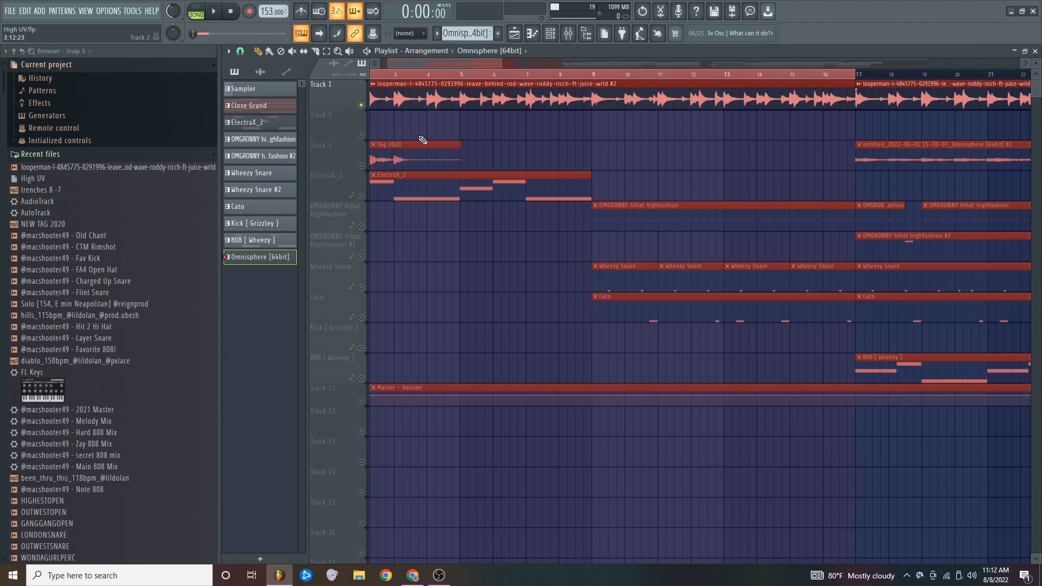
scroll(432, 63, "down", 2)
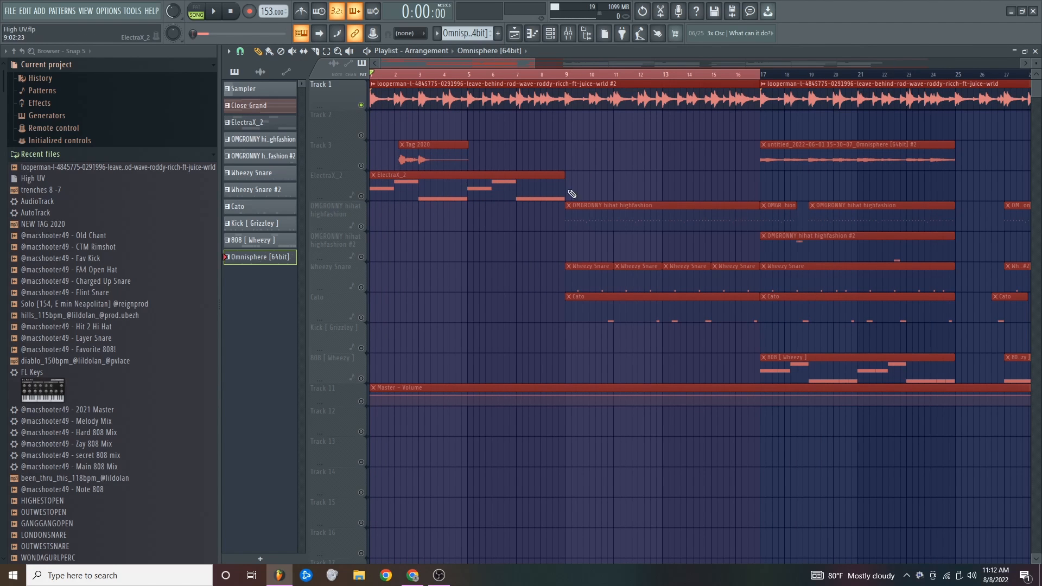
left_click_drag(573, 182, 533, 173)
key("ctrl+b")
right_click(589, 181)
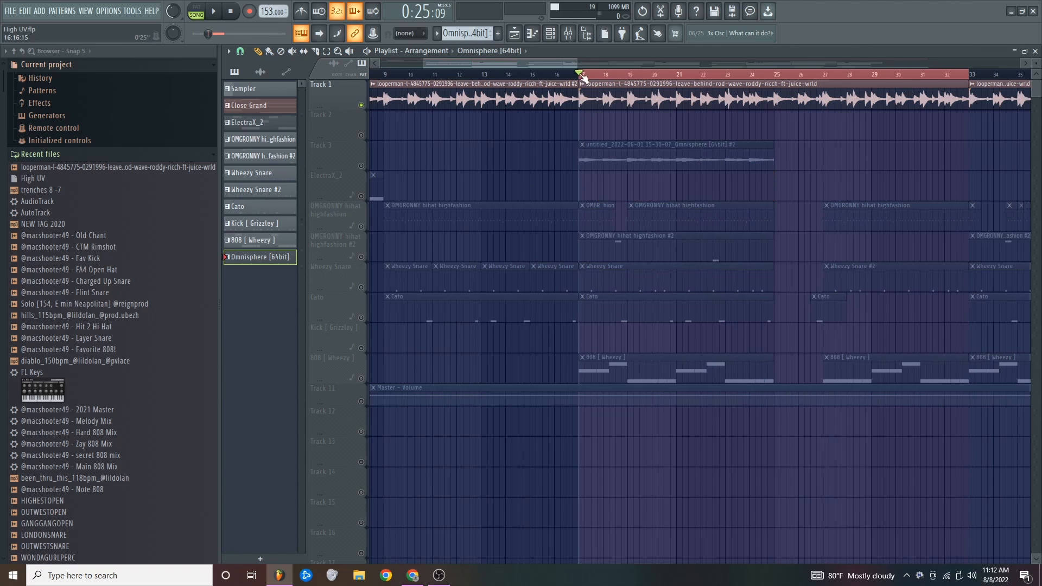
left_click_drag(504, 64, 454, 66)
left_click_drag(526, 185, 721, 186)
Select bars 1 to 17 and play them with the ElectraX_2 track unmuted while viewing its notes in the piano roll.
left_click_drag(754, 74, 364, 78)
key("space")
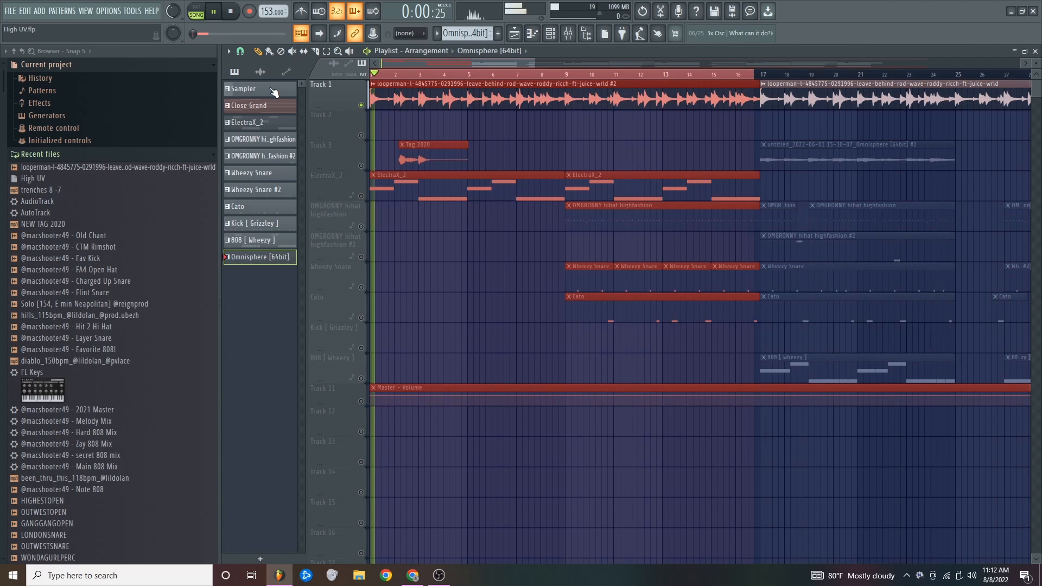
left_click(361, 196)
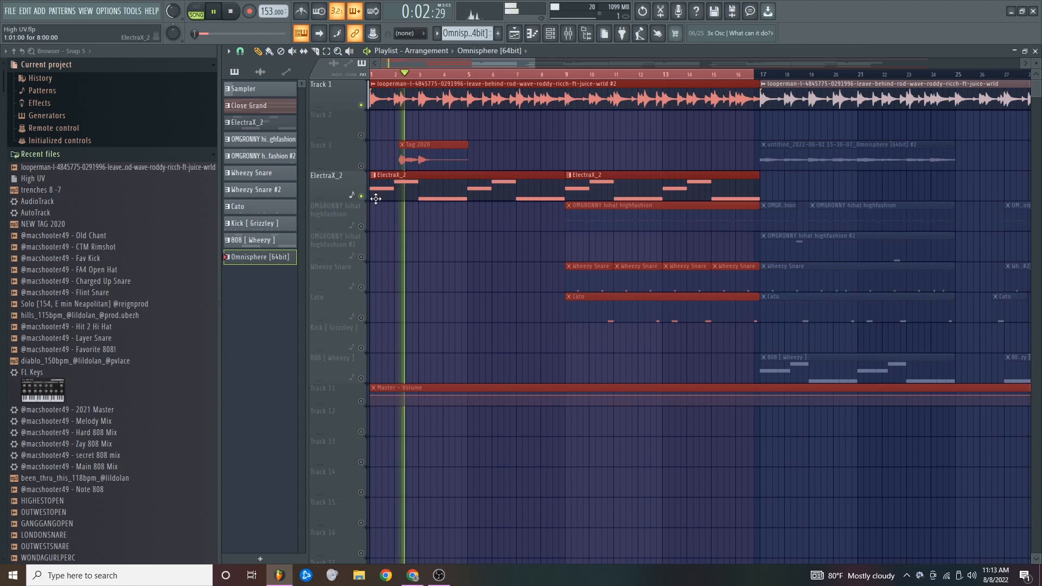
double_click(428, 187)
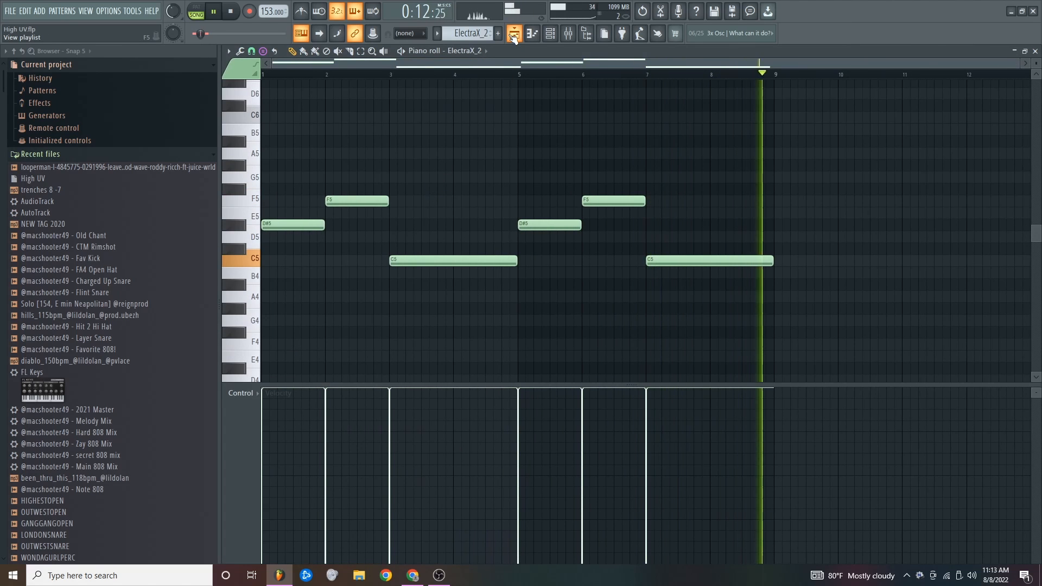
key("space")
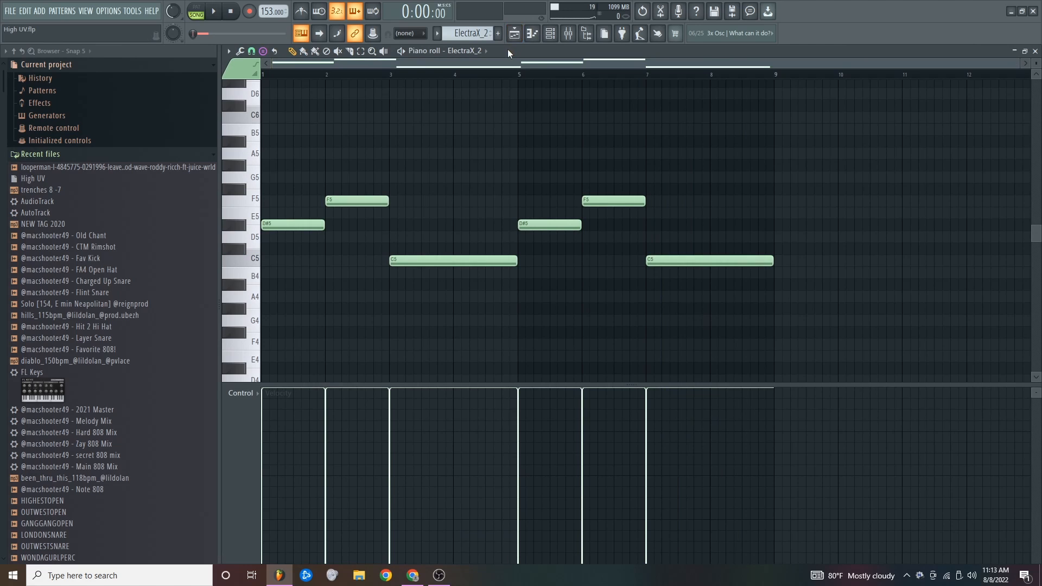
left_click(514, 33)
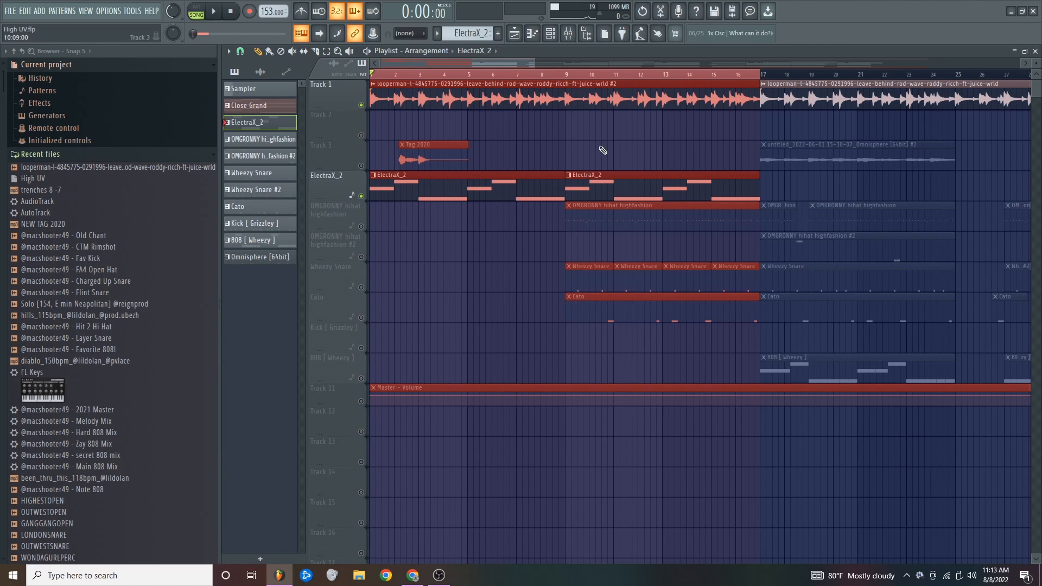
Review the ElectraX_2 melody notes and the preset loaded in its synth, and return to the playlist.
double_click(472, 190)
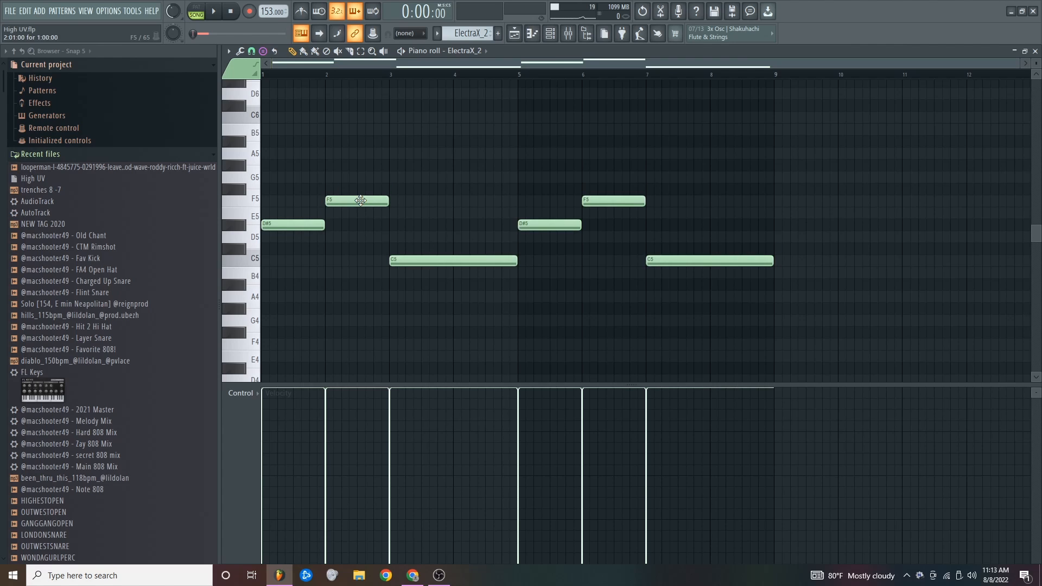
left_click(559, 34)
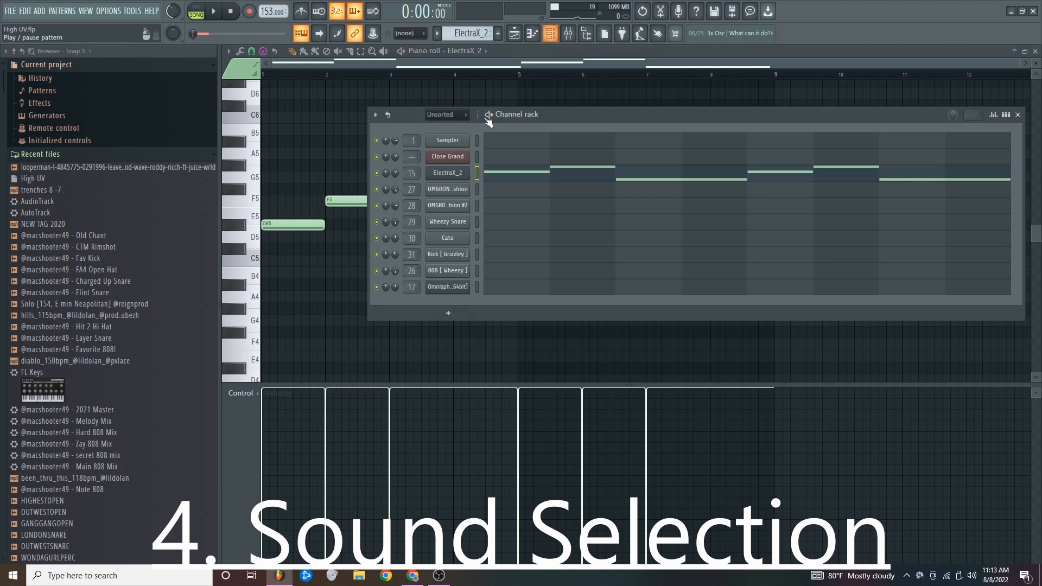
left_click(458, 174)
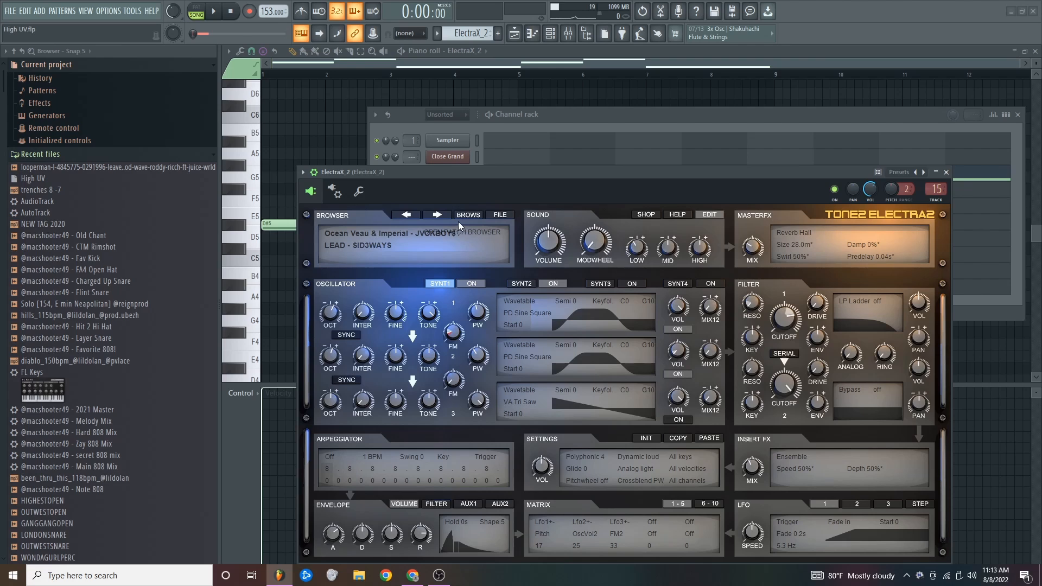
left_click(545, 116)
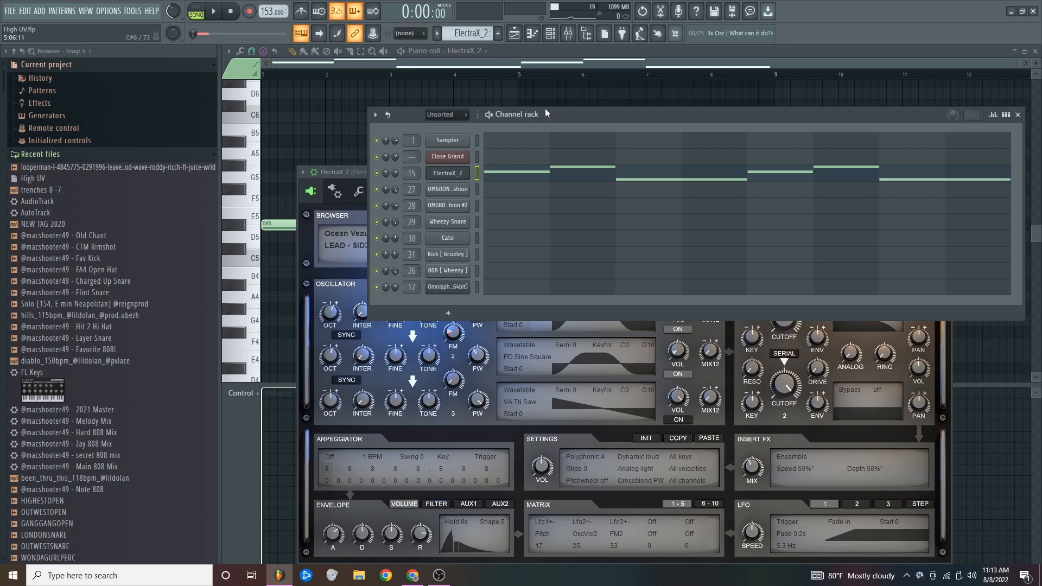
left_click(514, 34)
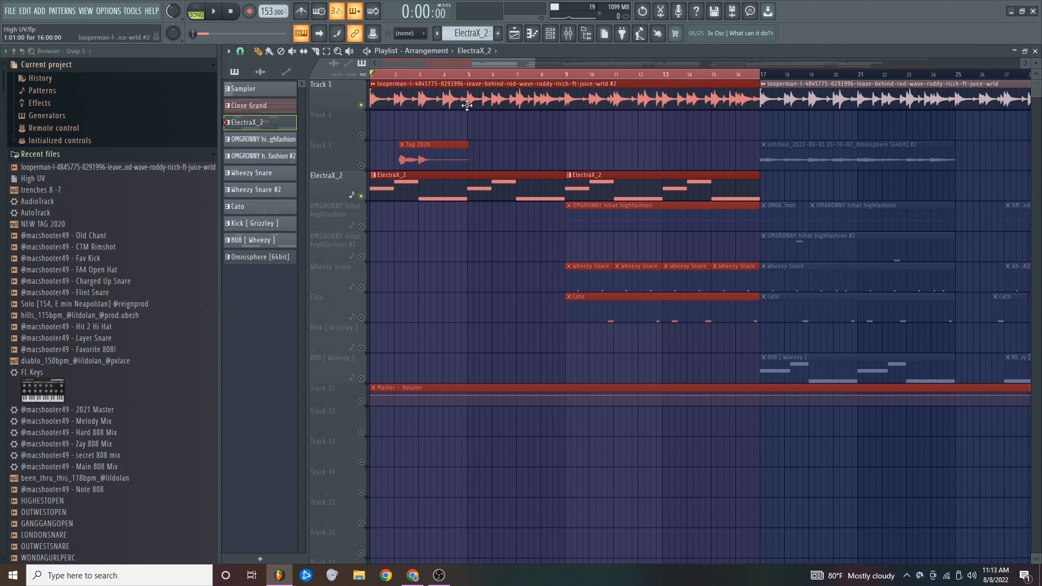
Open Fruity parametric EQ 2 on the loop's mixer track 12 and play the song to examine its EQ curve and frequencies.
double_click(466, 105)
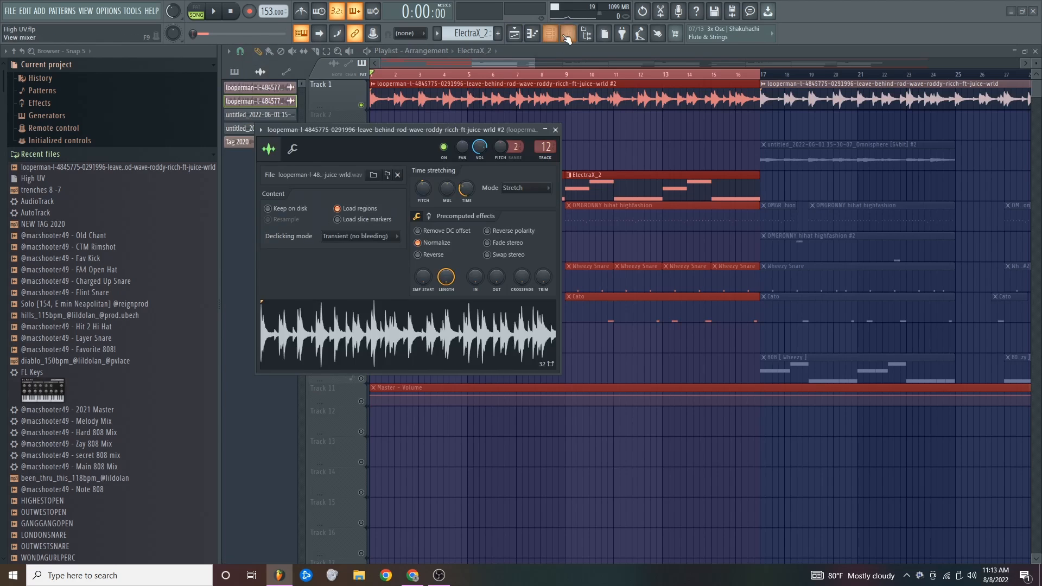
key("F9")
left_click(955, 86)
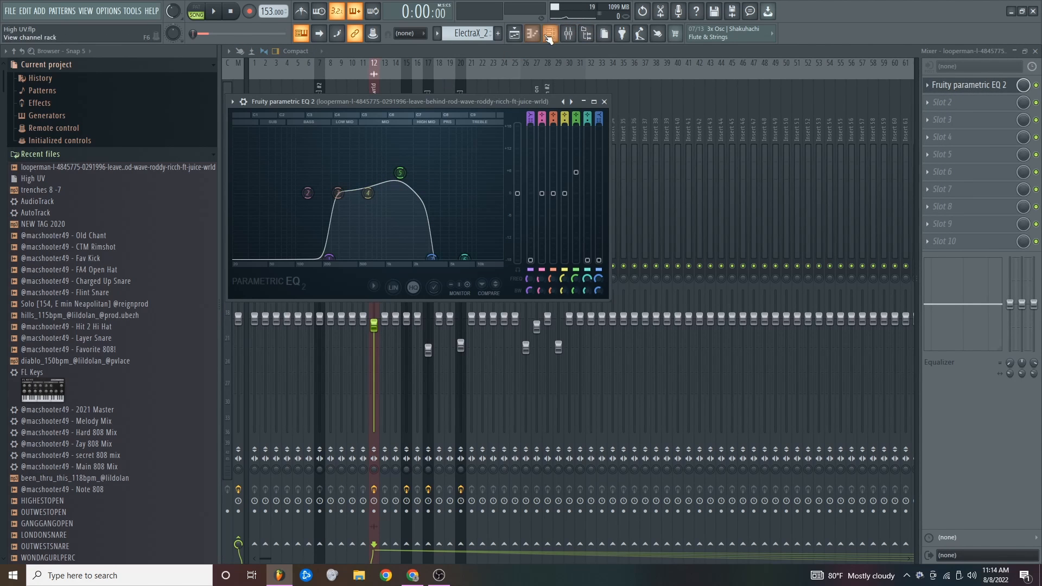
left_click(514, 37)
key("F9")
key("space")
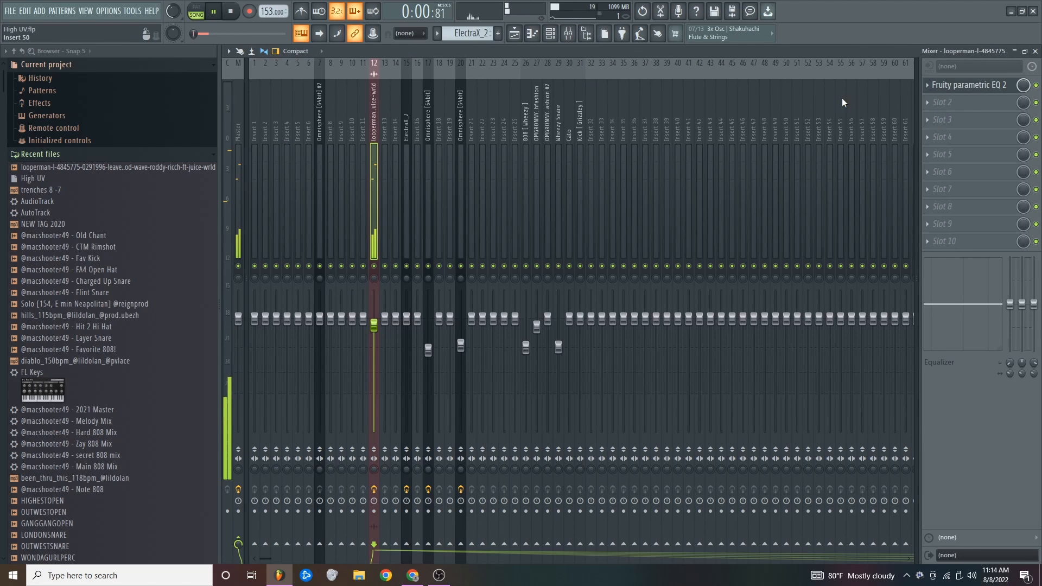
left_click(963, 85)
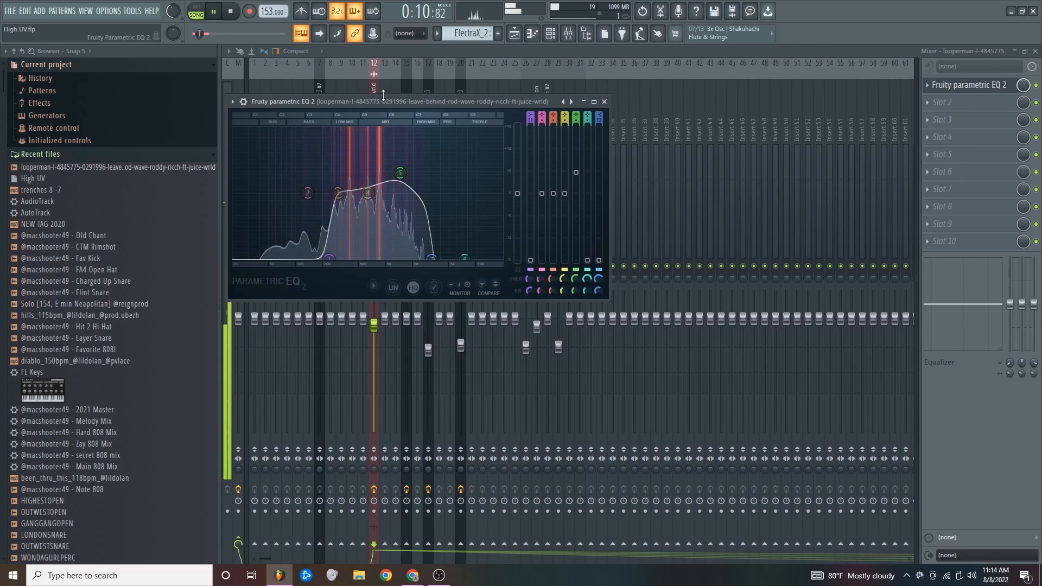
Unmute the ElectraX_2 track in the playlist and select its mixer track 15.
key("F5")
left_click(361, 198)
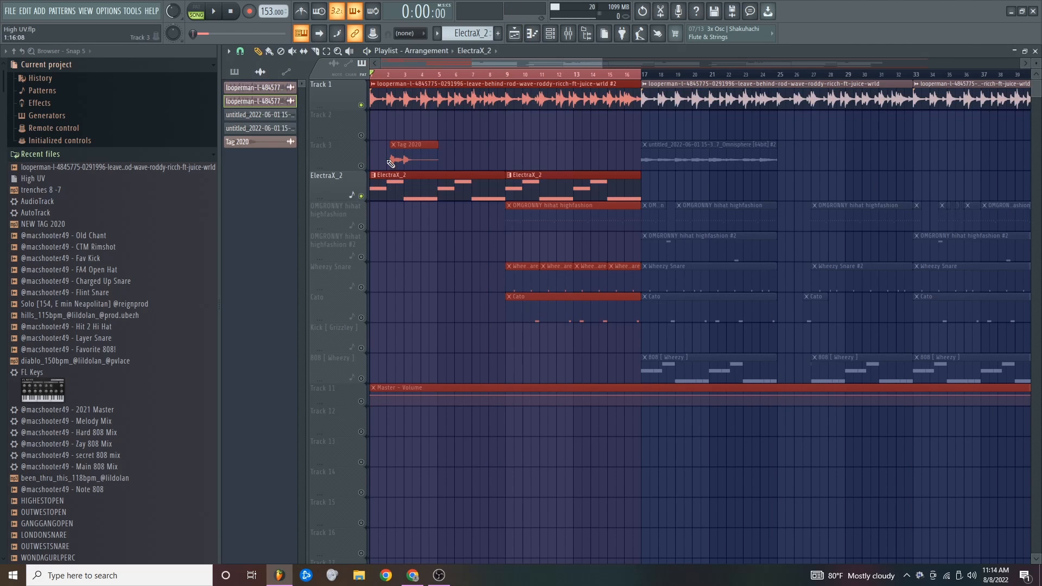
left_click(567, 33)
left_click(408, 112)
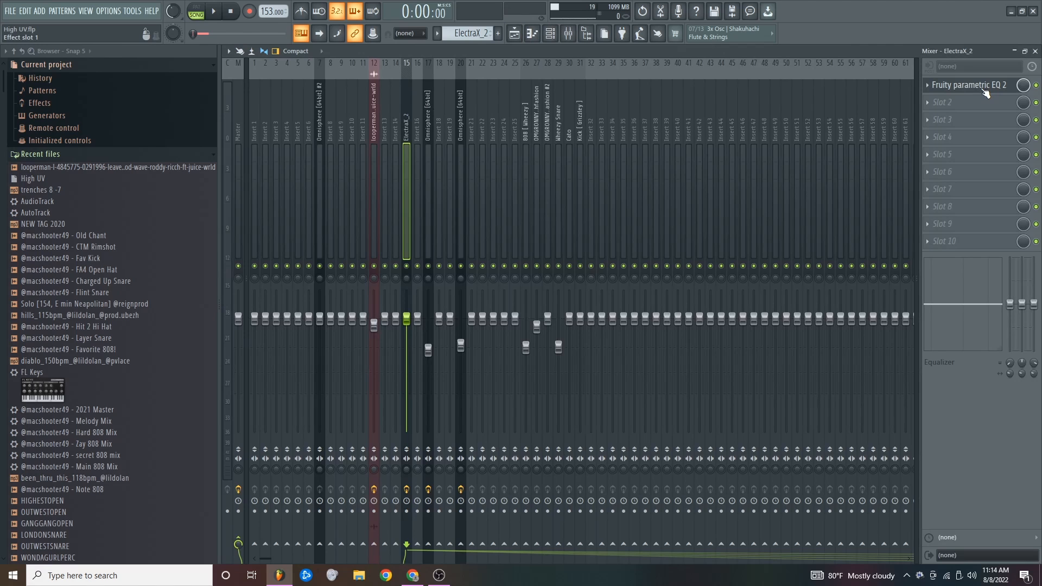
Show the Fruity parametric EQ 2 curve on the loop's mixer track 12.
left_click(374, 119)
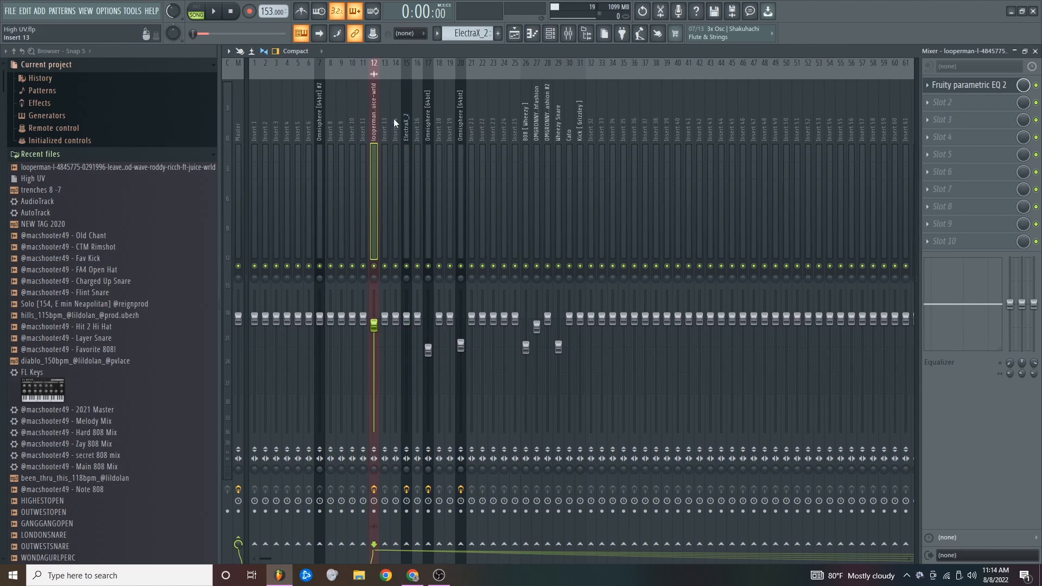
left_click(930, 88)
left_click(946, 87)
left_click(946, 87)
left_click(946, 87)
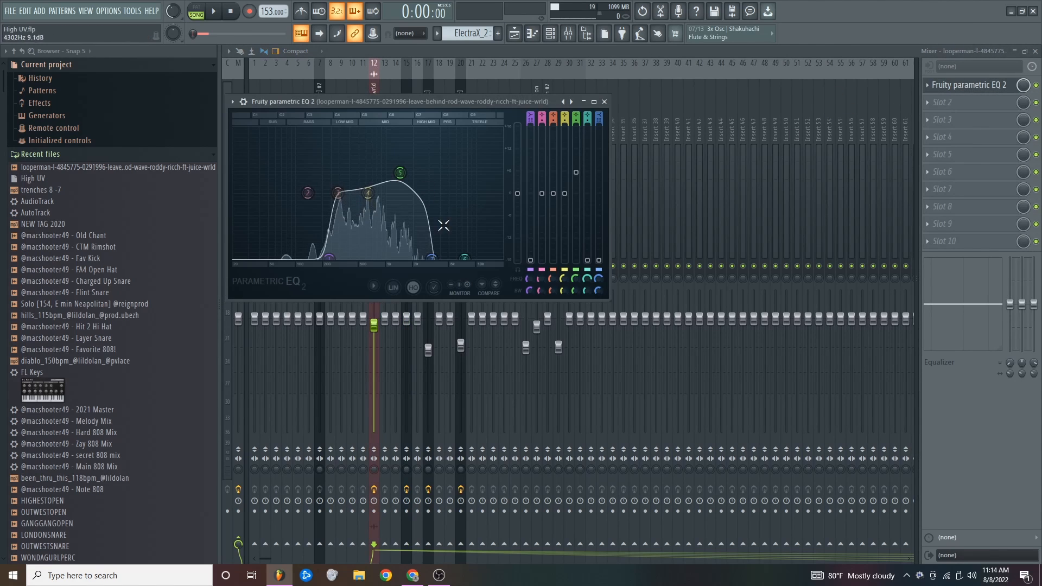
Play the song and examine the Fruity parametric EQ 2 curve on ElectraX_2's mixer track 15.
left_click(408, 78)
key("space")
left_click(959, 97)
left_click(960, 97)
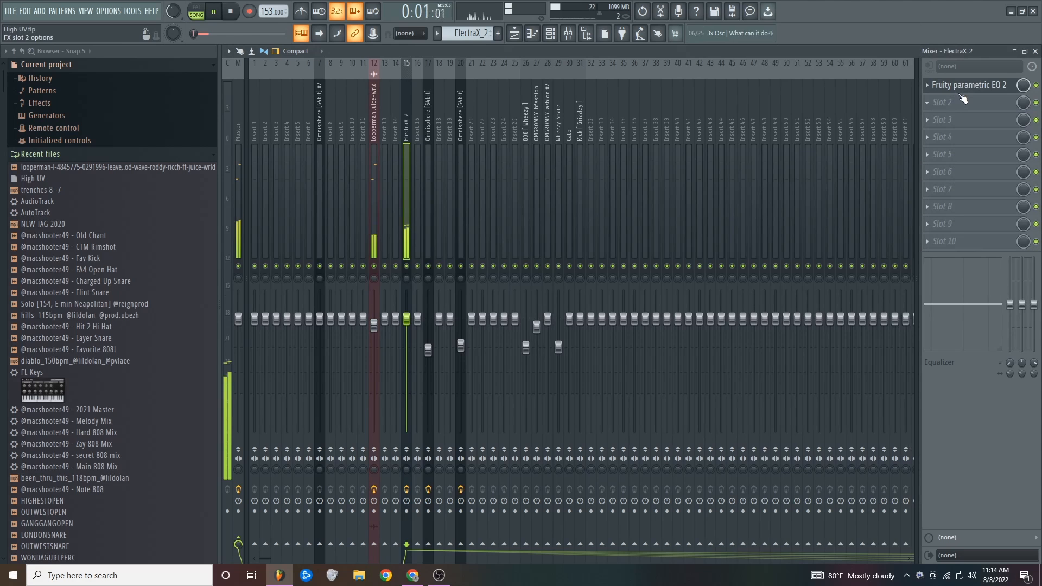
left_click(962, 86)
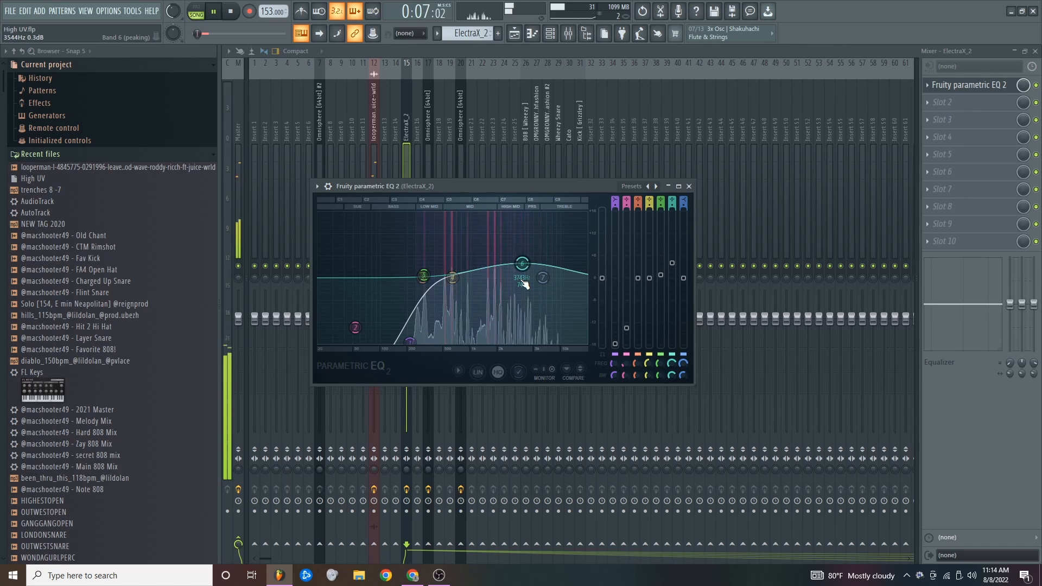
Compare the EQ frequencies of the loop on mixer track 12 with those of ElectraX_2 during playback.
left_click(376, 138)
left_click(990, 88)
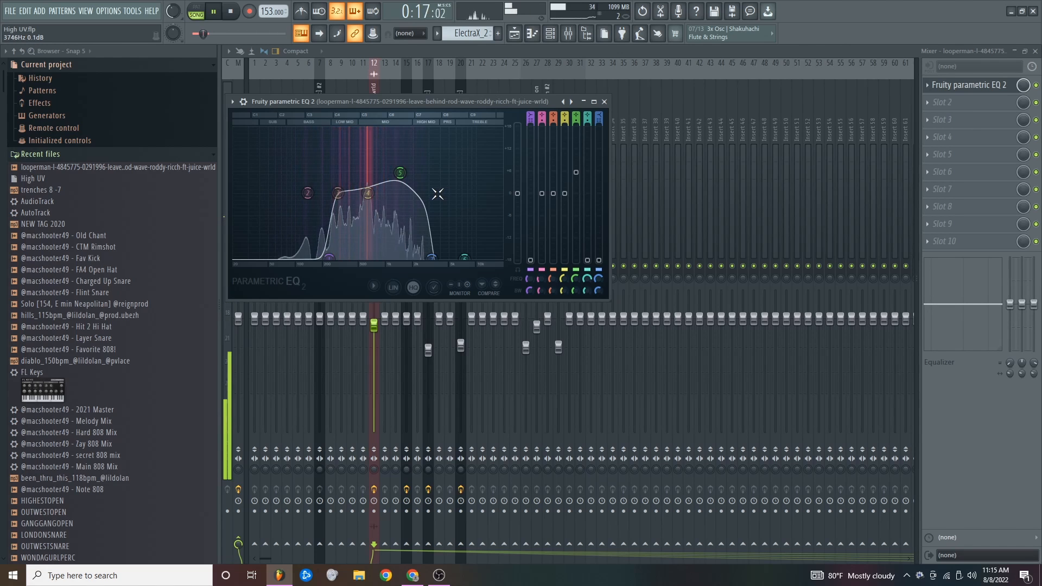
left_click(410, 76)
left_click(955, 85)
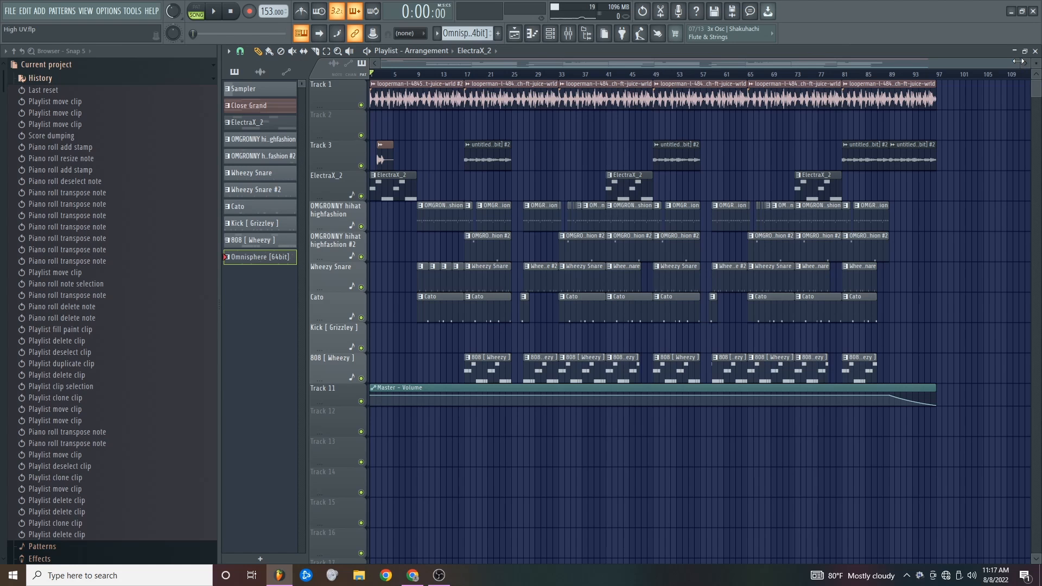
key("ctrl+a")
scroll(479, 149, "up", 4)
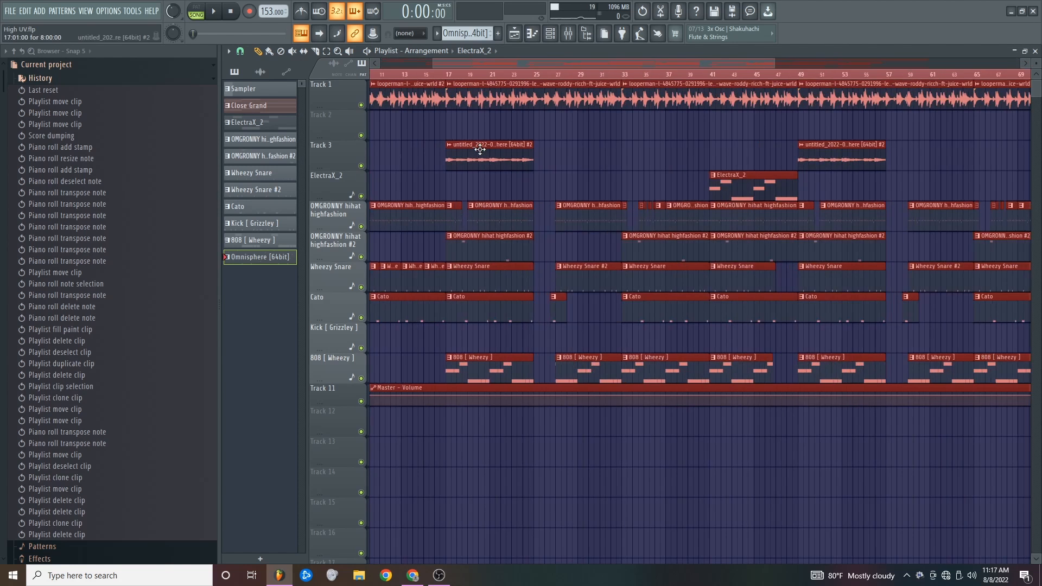
key("ctrl+d")
left_click_drag(463, 64, 399, 64)
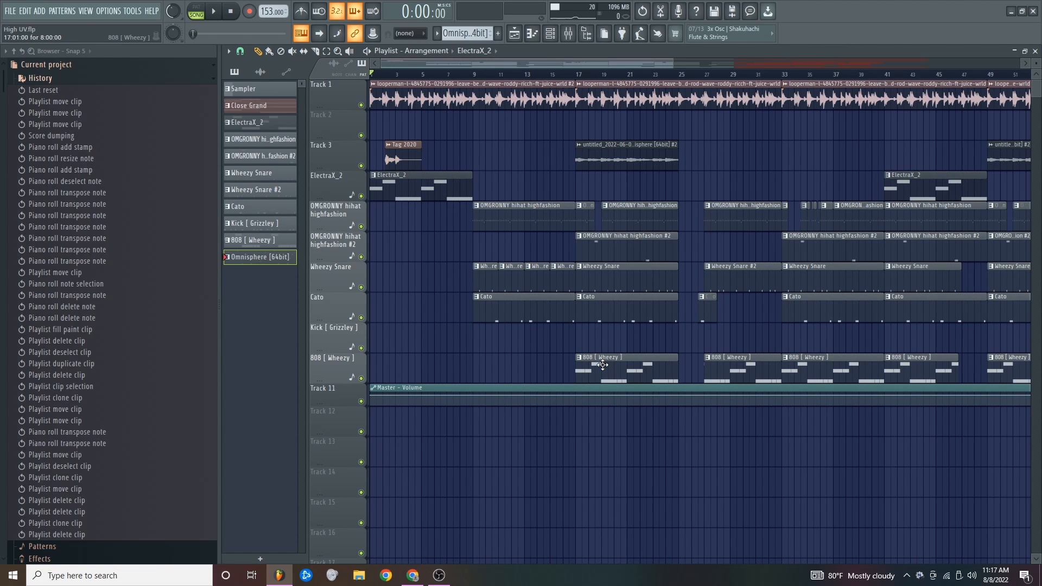
Select bars 17 to 25 around the first 808 clip, review the ElectraX_2 notes in the piano roll, and return to the playlist.
left_click(619, 368)
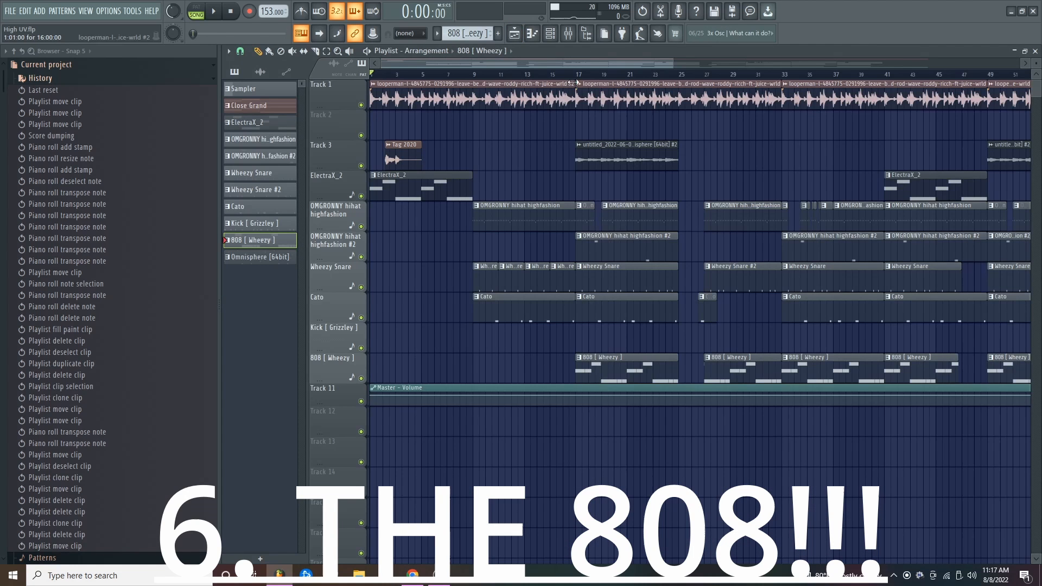
left_click_drag(577, 75, 684, 85)
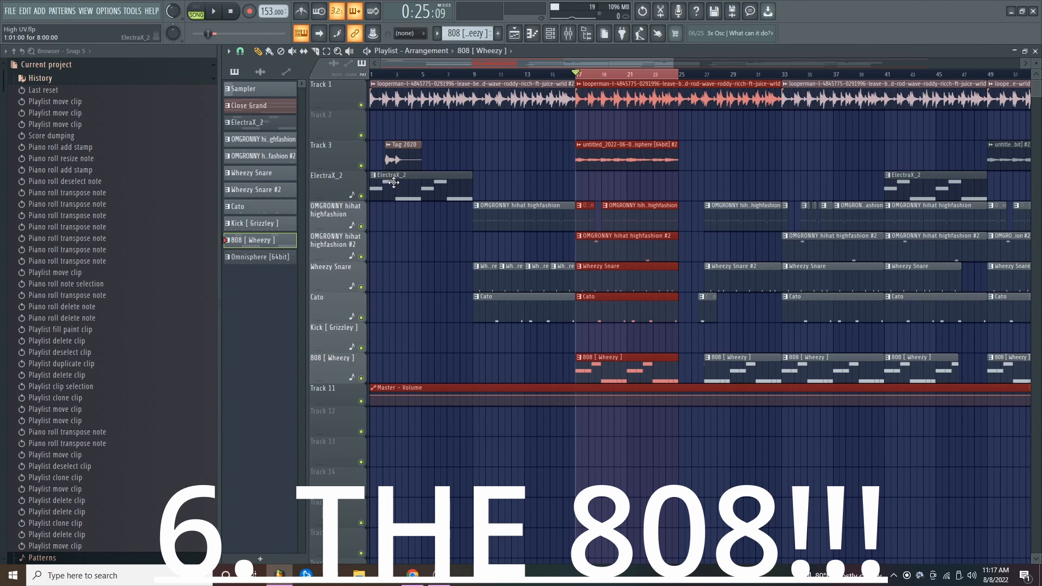
double_click(421, 197)
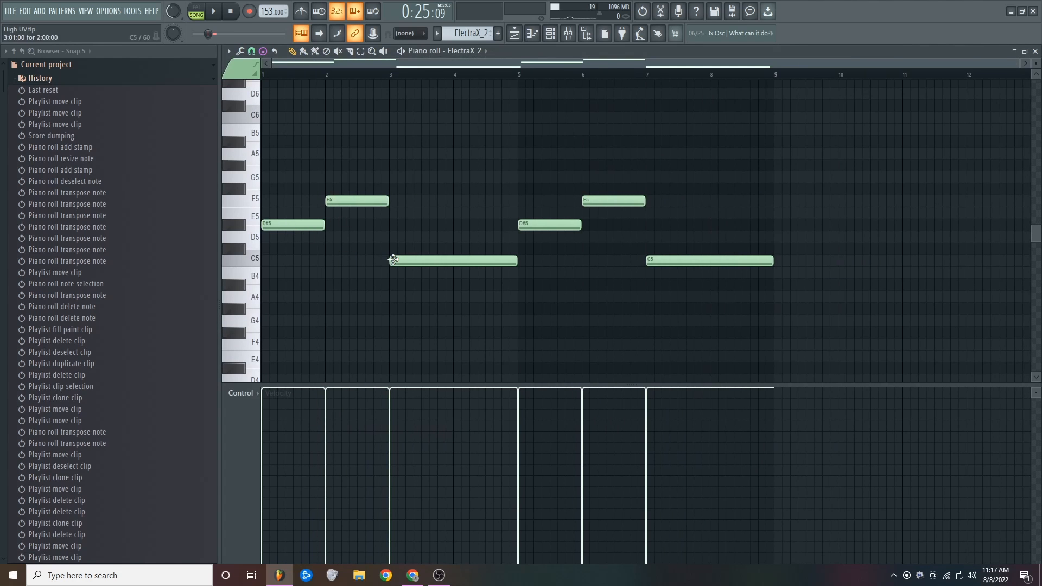
left_click(514, 33)
Examine the 808 [ Wheezy ] notes in the piano roll to compare them with the ElectraX_2 melody.
double_click(612, 365)
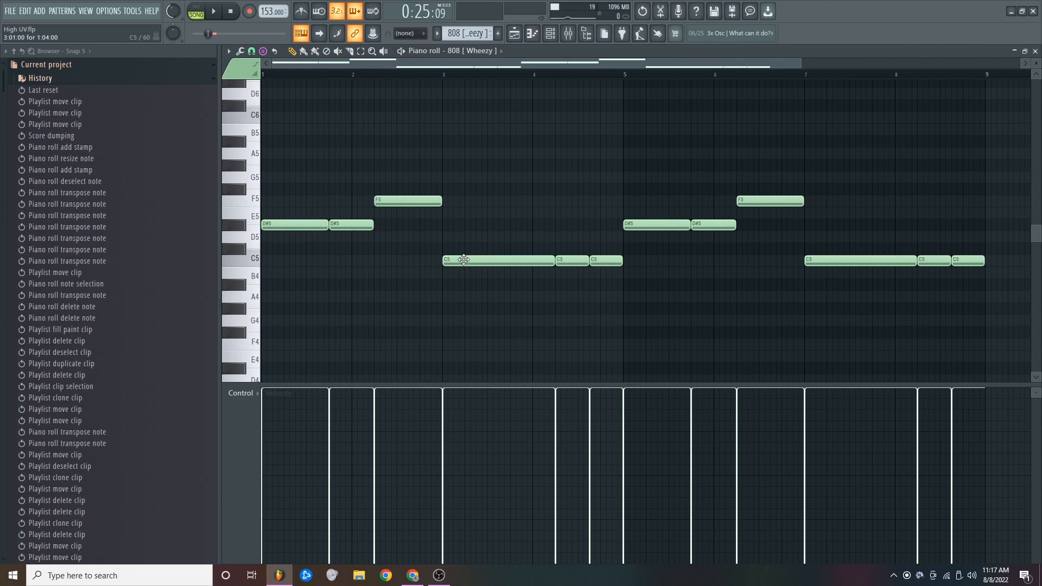
left_click(514, 33)
left_click(606, 356)
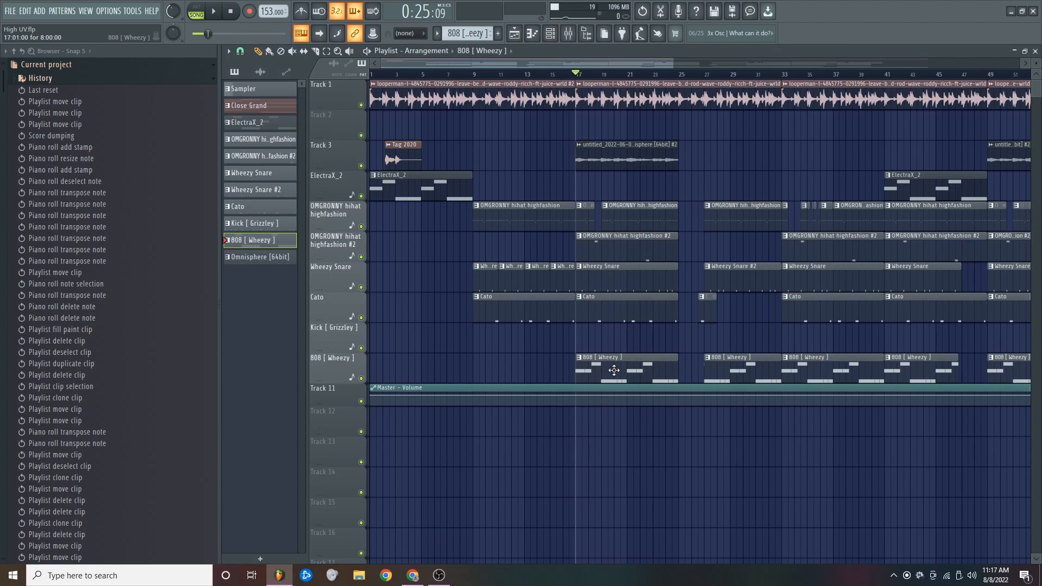
double_click(409, 193)
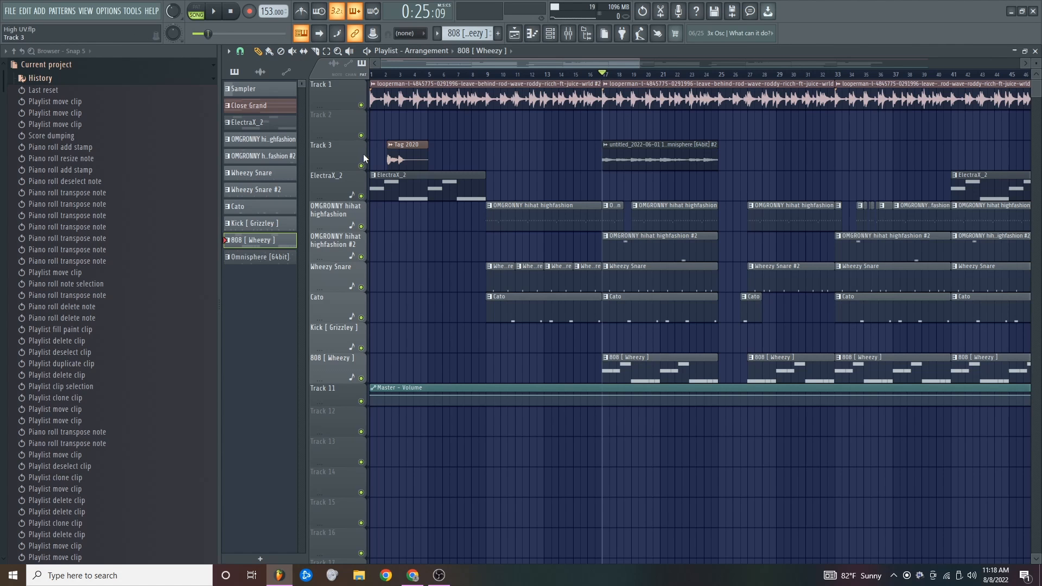
Mute Track 3, both OMGRONNY hihat tracks, the Wheezy Snare track and the Cato track.
left_click(362, 165)
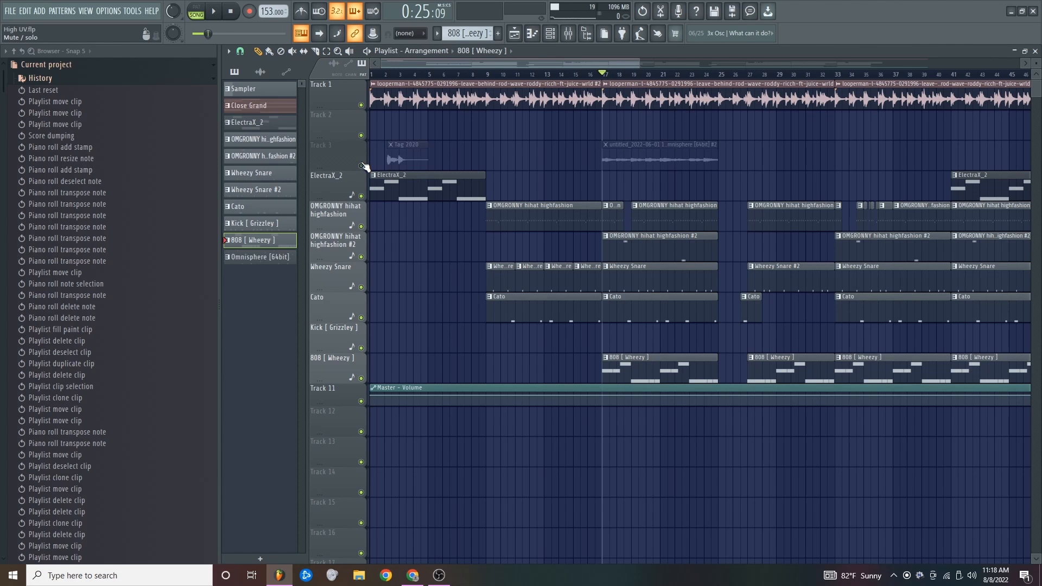
left_click(361, 226)
left_click(361, 257)
left_click(361, 287)
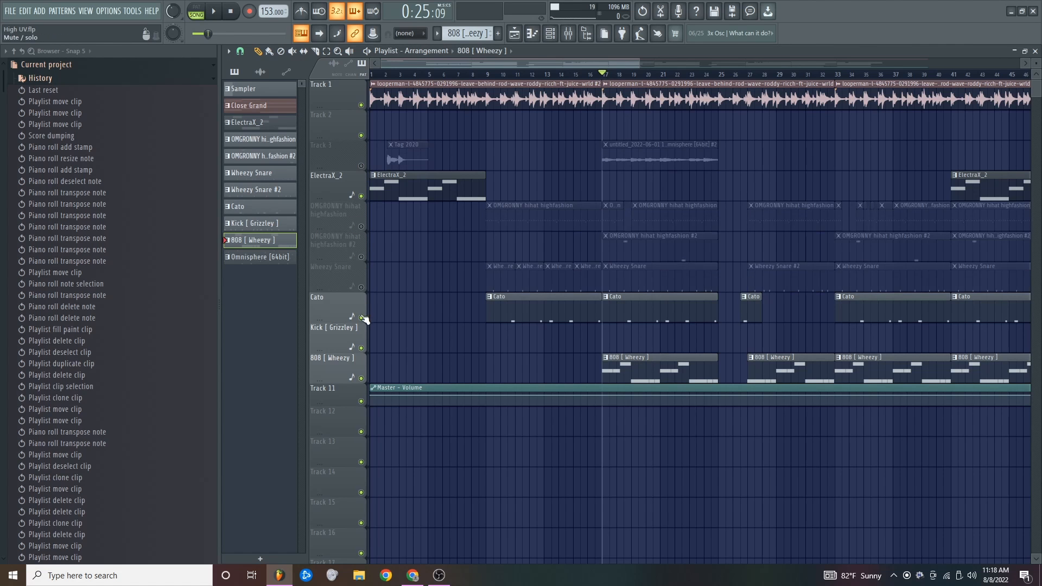
left_click(361, 317)
Select bars 17 to 25 and play them to hear the 808 with the loop.
left_click_drag(603, 74, 720, 85)
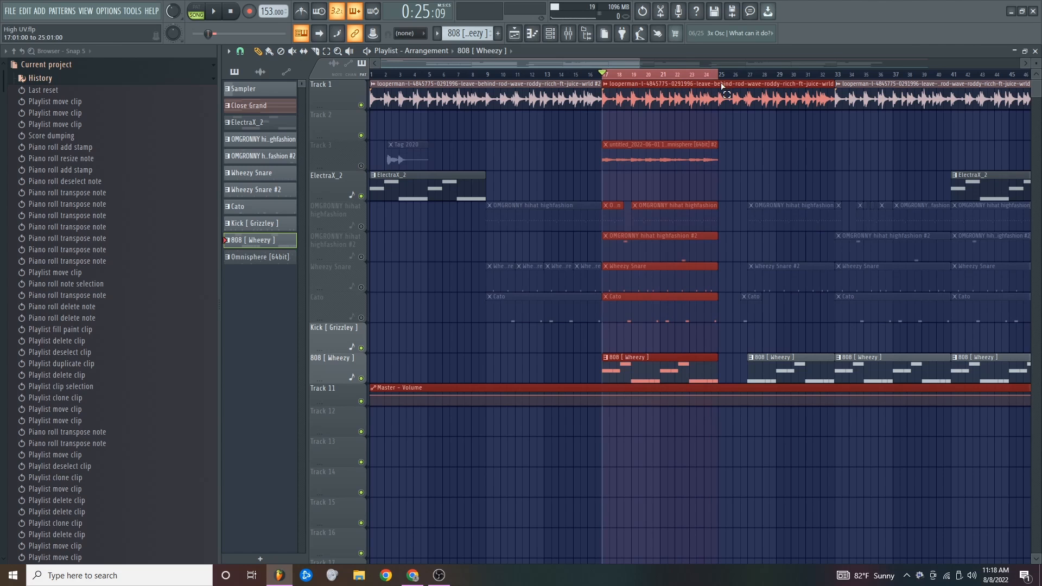
key("space")
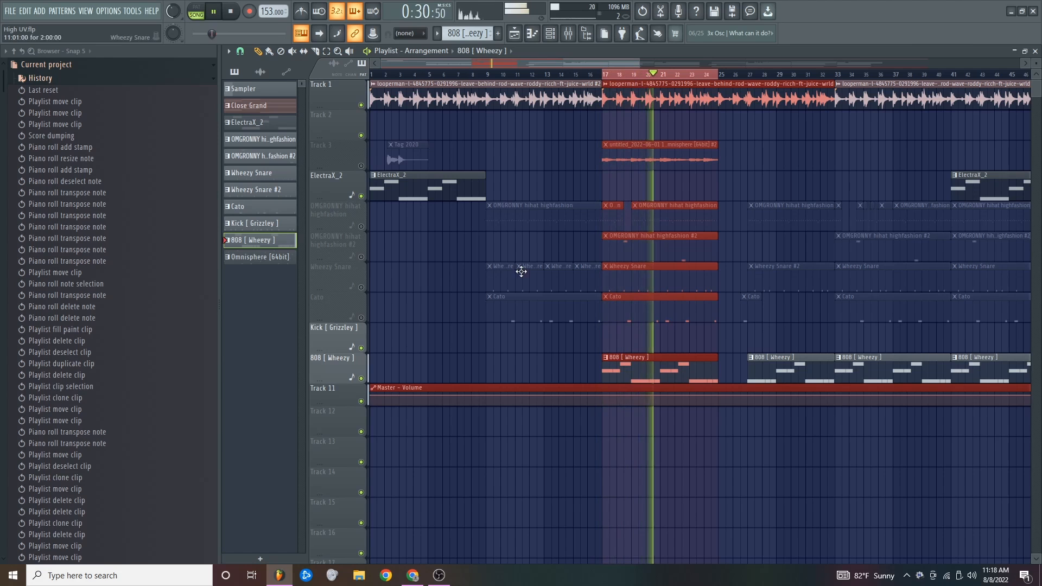
key("space")
Copy the first ElectraX_2 clip to bars 17 to 25 on its track and play it with the 808.
left_click_drag(440, 191, 662, 190)
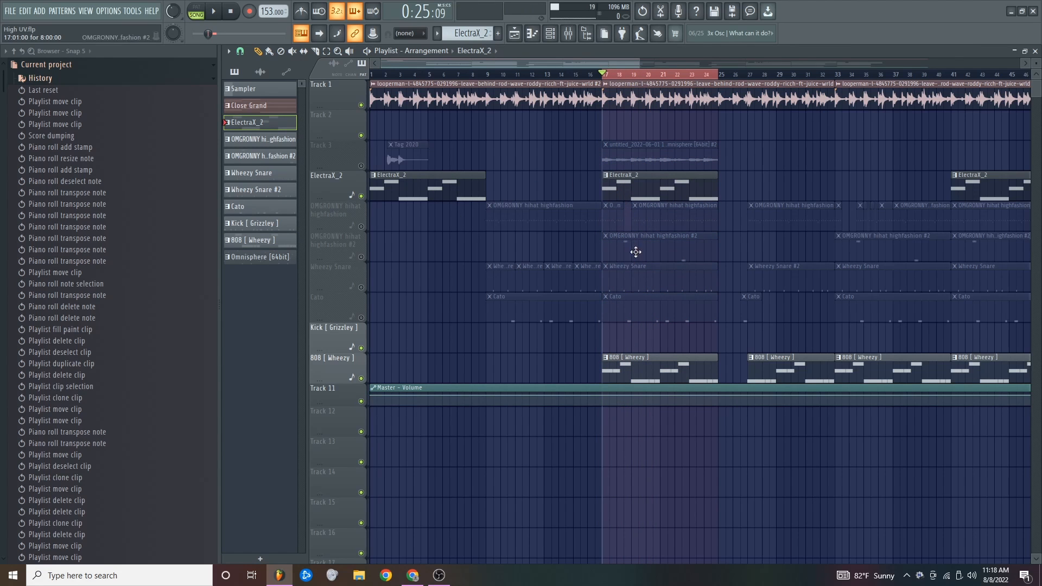
key("space")
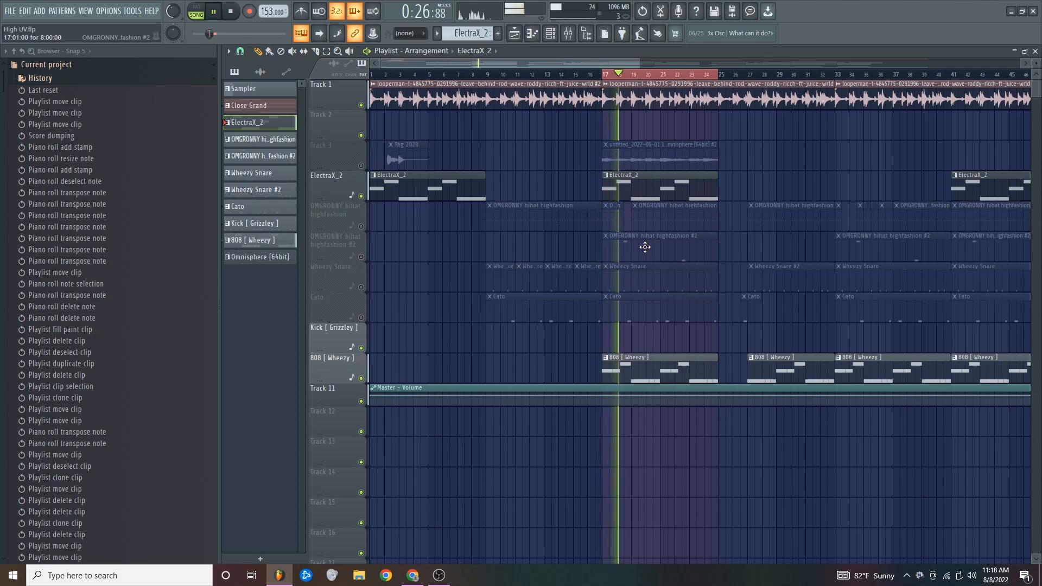